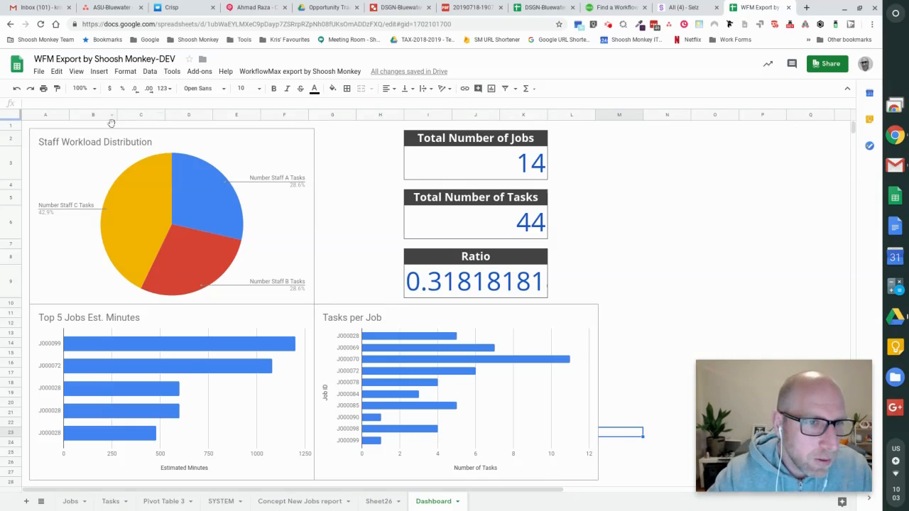
# Delete the Top 5 Jobs Est. Minutes chart from the SYSTEM sheet
pyautogui.click(77, 142)
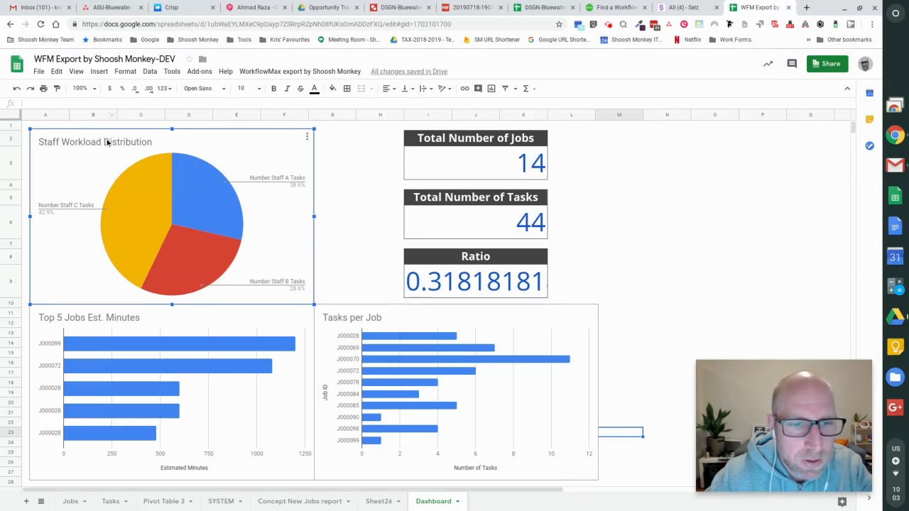
pyautogui.moveTo(149, 162)
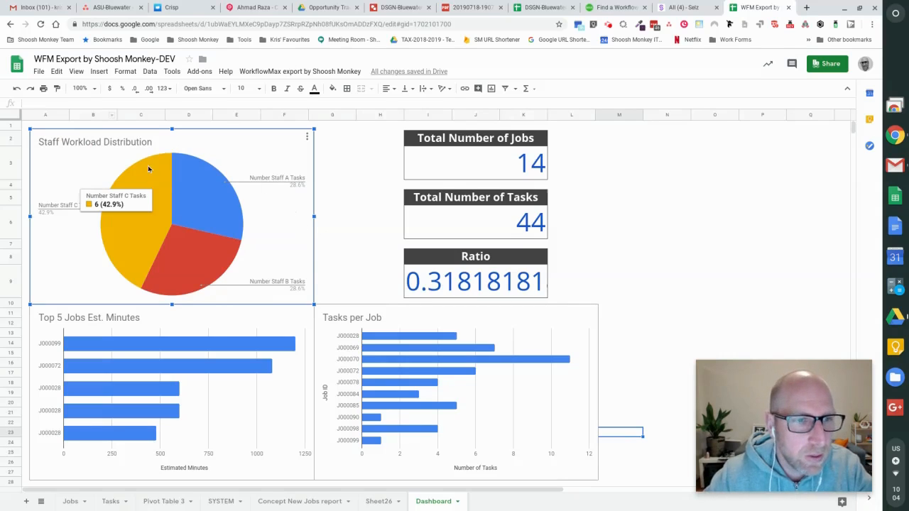
pyautogui.click(221, 502)
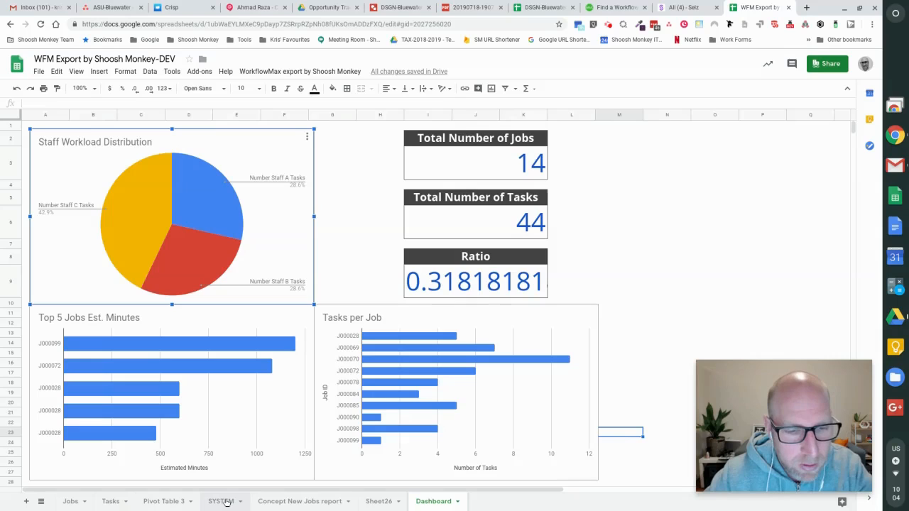
pyautogui.click(225, 502)
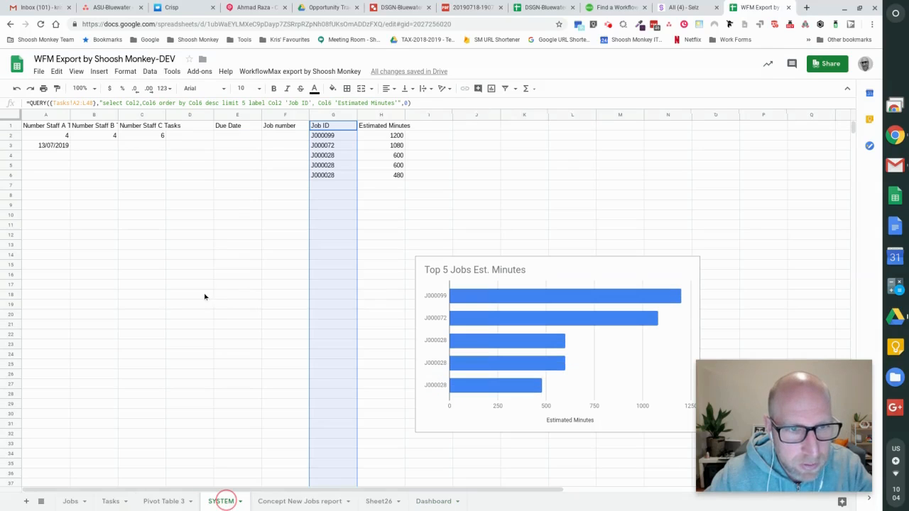
pyautogui.click(221, 187)
pyautogui.click(576, 264)
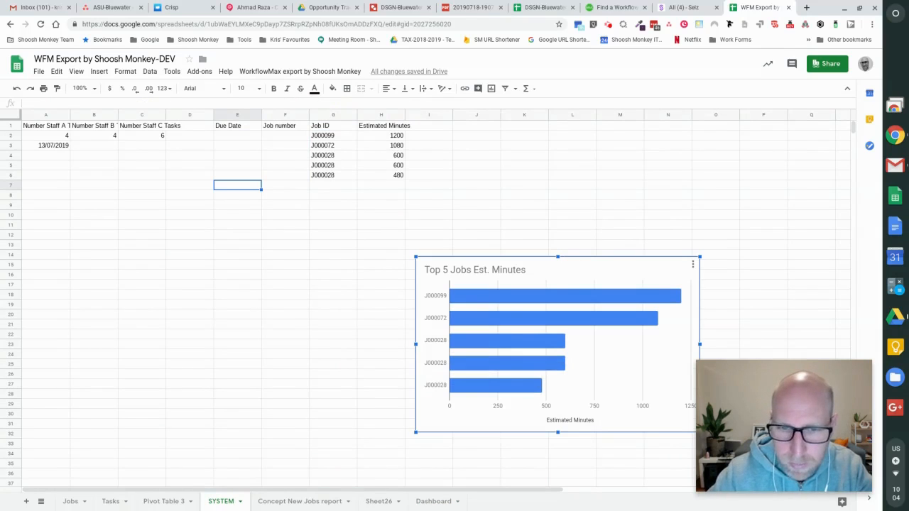
pyautogui.press('Delete')
# Review the staff task headers in A1:C1 of the SYSTEM sheet and the count formulas beneath the first two
pyautogui.click(39, 127)
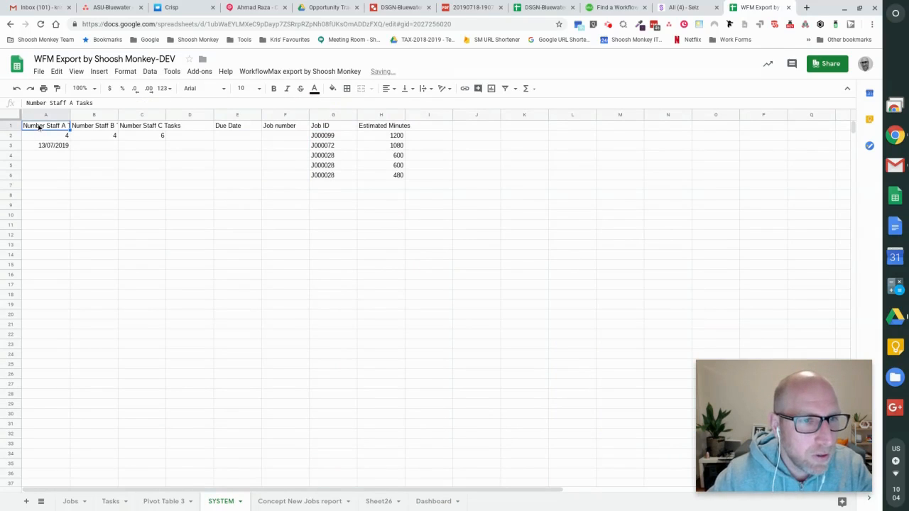
pyautogui.click(83, 128)
pyautogui.click(41, 127)
pyautogui.click(96, 126)
pyautogui.click(142, 126)
pyautogui.click(170, 126)
pyautogui.click(142, 132)
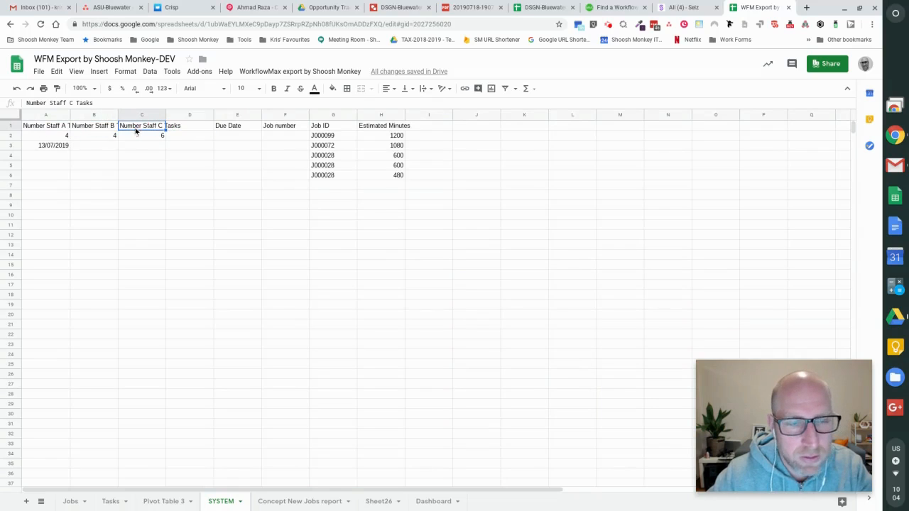
pyautogui.click(63, 135)
pyautogui.click(94, 136)
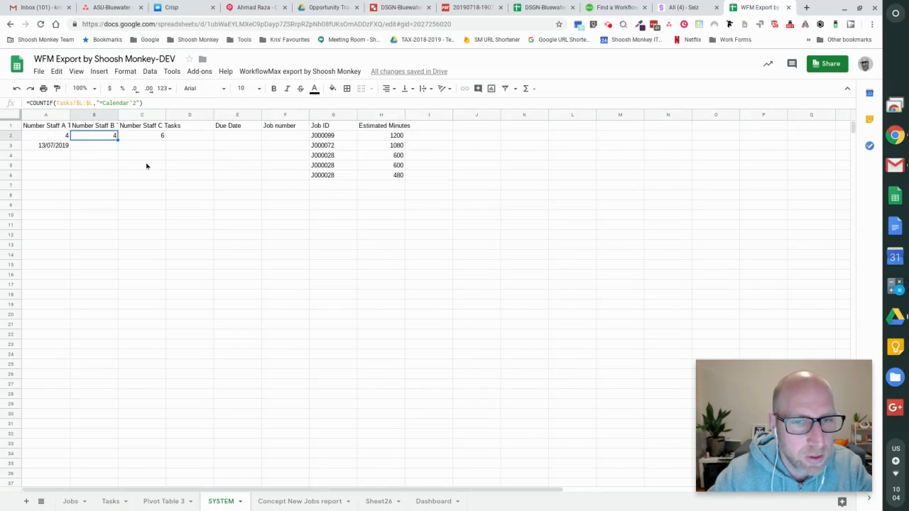
# Clear the stray date from cell A3 of the SYSTEM sheet
pyautogui.click(47, 147)
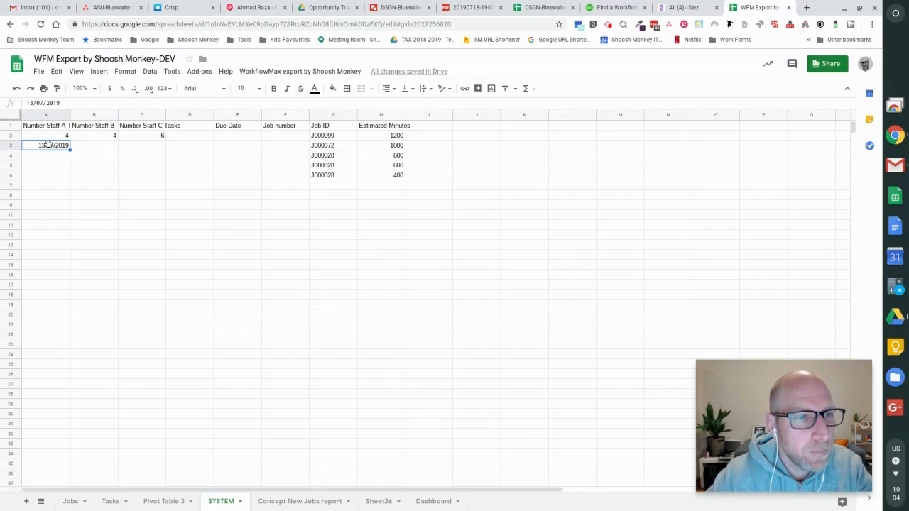
pyautogui.press('Delete')
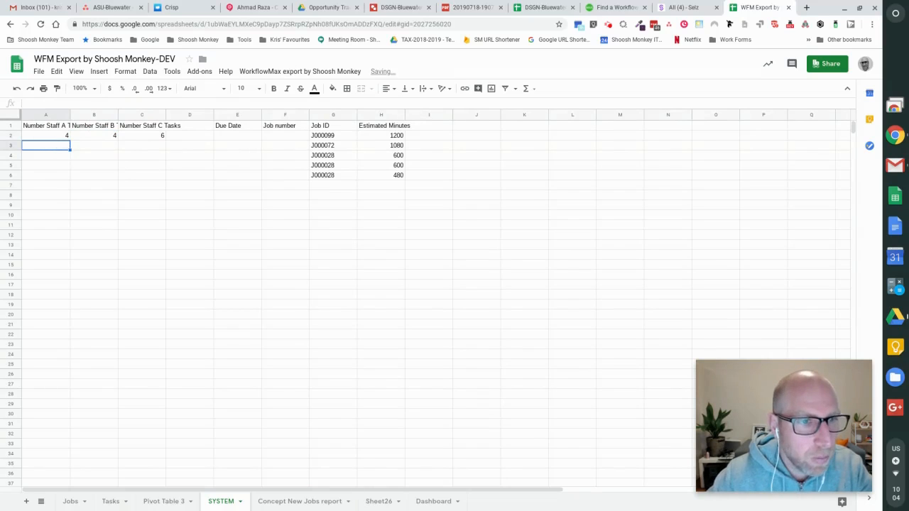
# Examine the COUNTIF formulas for Staff A, B and C in A2:C2, checking each one's range and calendar criterion
pyautogui.click(52, 135)
pyautogui.click(60, 127)
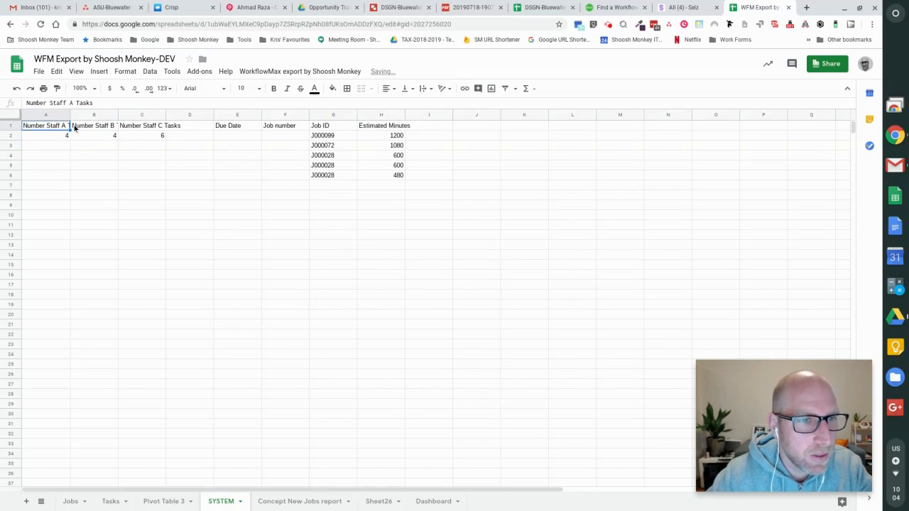
pyautogui.click(108, 127)
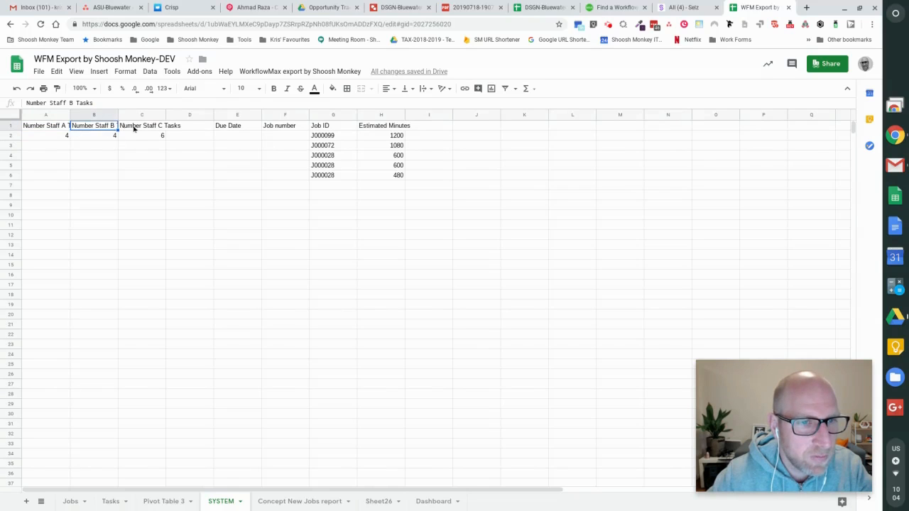
pyautogui.click(135, 129)
pyautogui.click(52, 136)
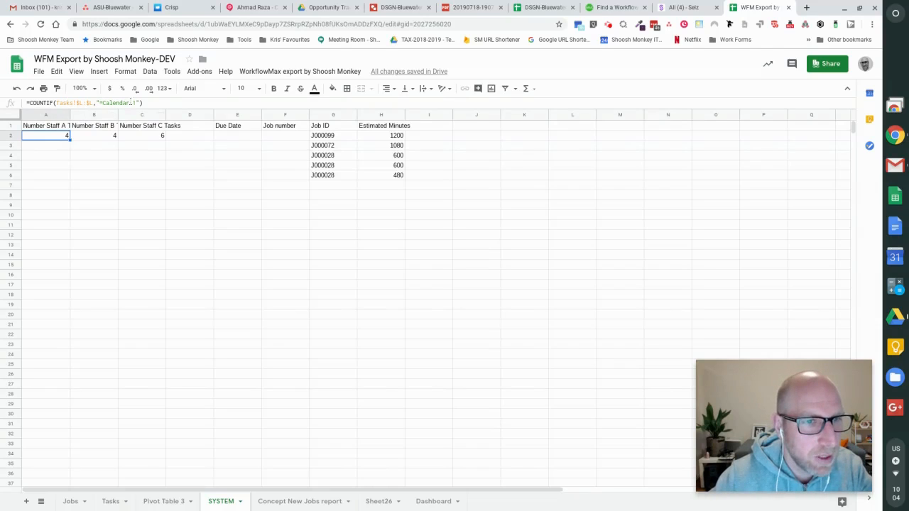
pyautogui.doubleClick(129, 104)
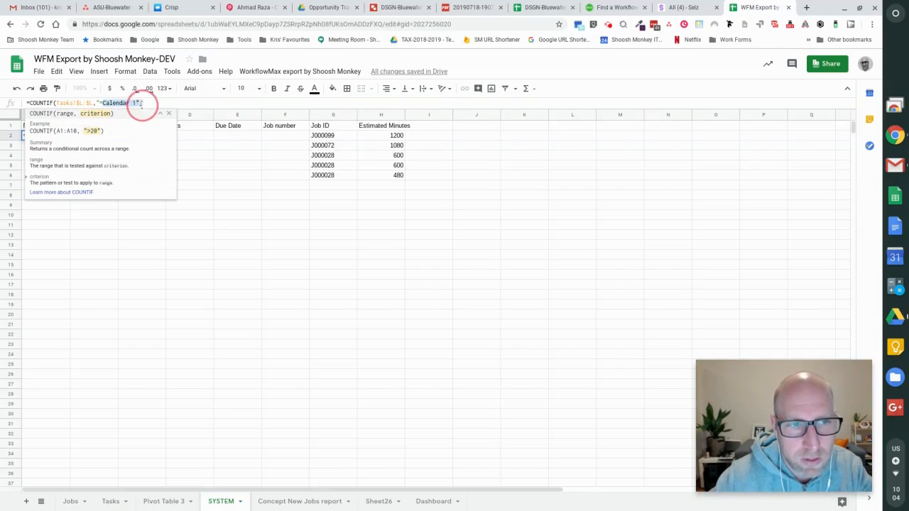
pyautogui.click(151, 102)
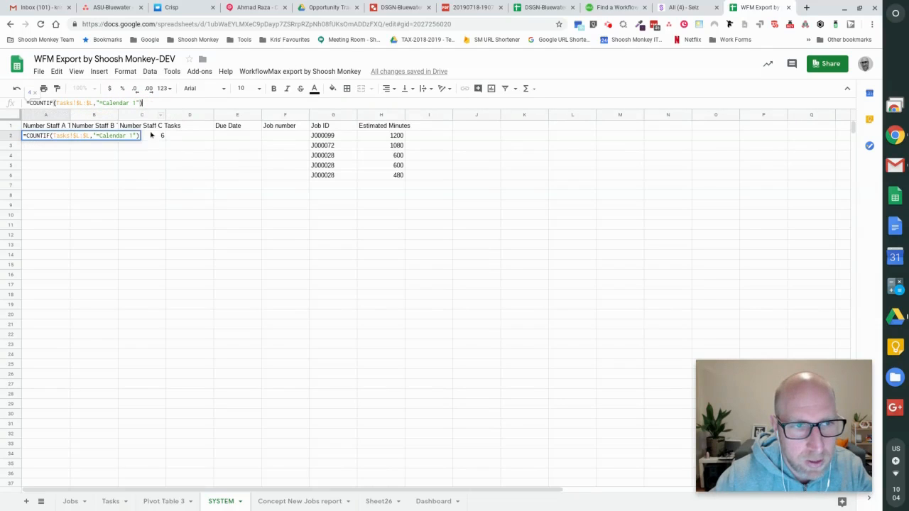
pyautogui.click(156, 136)
pyautogui.click(101, 138)
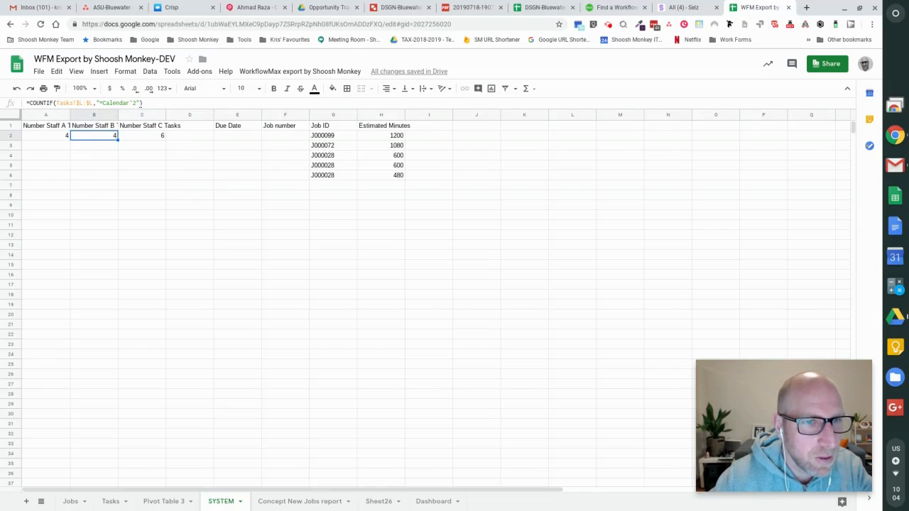
pyautogui.press('Right')
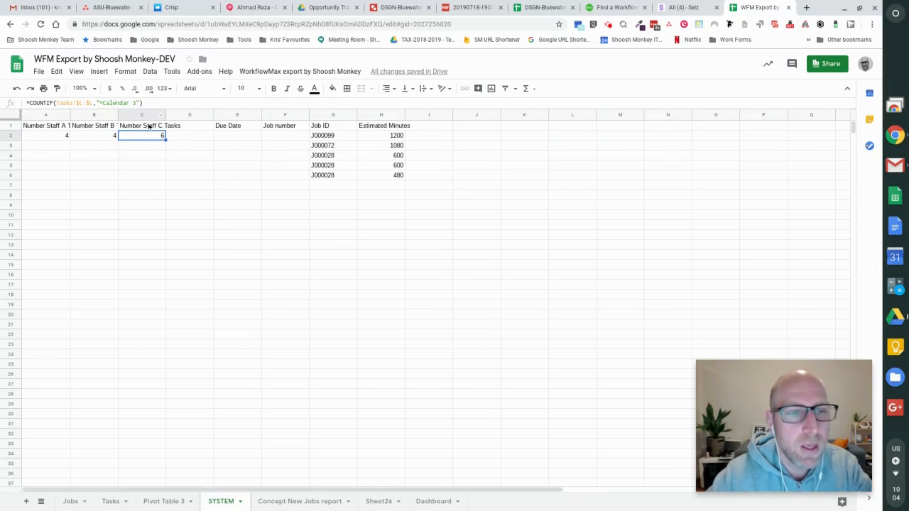
# Inspect the Staff List column on the Tasks sheet to see which calendars are assigned to the tasks
pyautogui.click(110, 506)
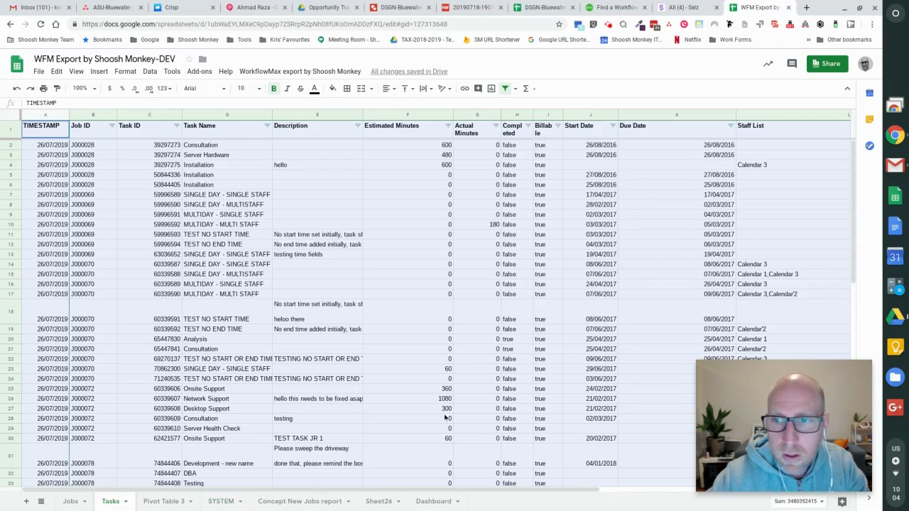
pyautogui.click(655, 234)
pyautogui.click(748, 164)
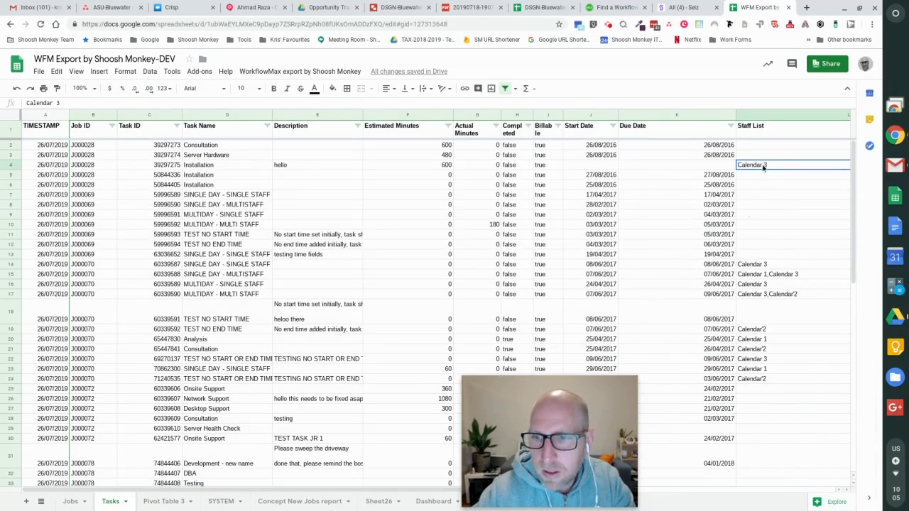
pyautogui.click(756, 266)
pyautogui.click(764, 275)
pyautogui.click(774, 285)
pyautogui.click(792, 295)
pyautogui.click(794, 329)
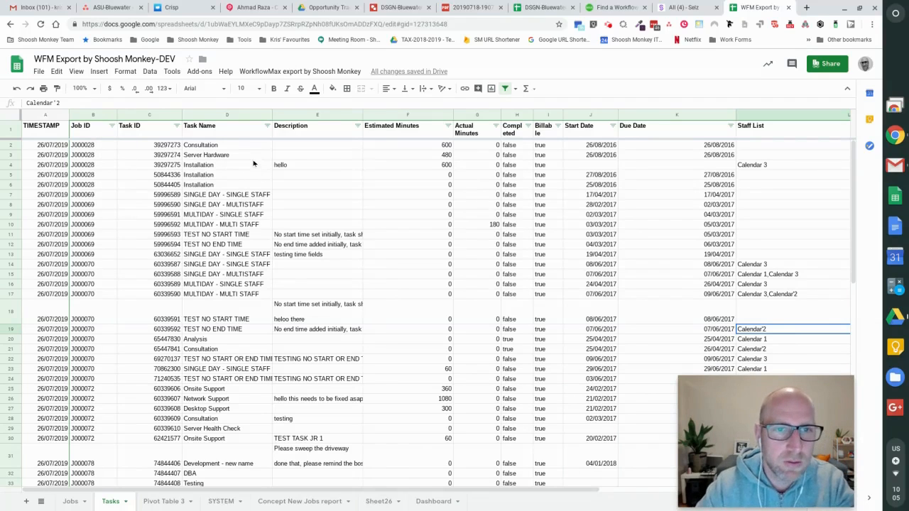
# Review the WorkflowMax export's sync items and interval time in its synchronisation options, then close the options and their help sidebar
pyautogui.click(295, 71)
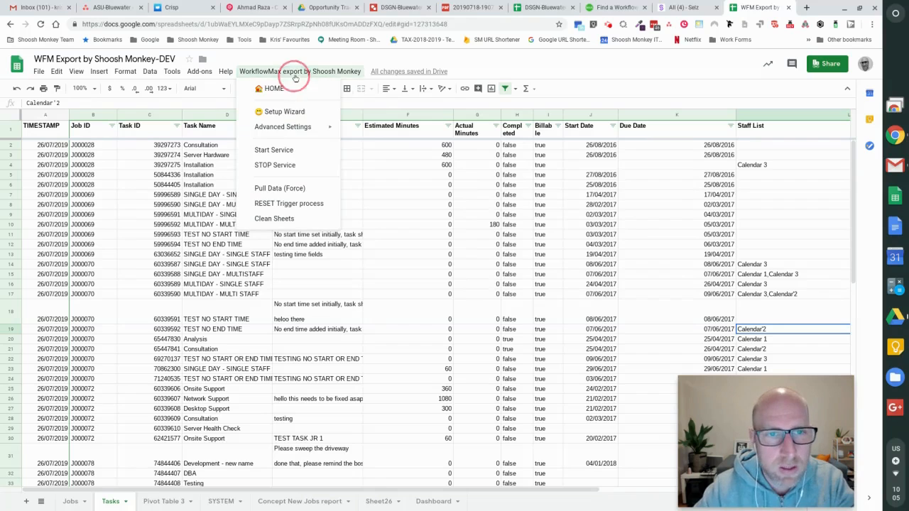
pyautogui.moveTo(305, 127)
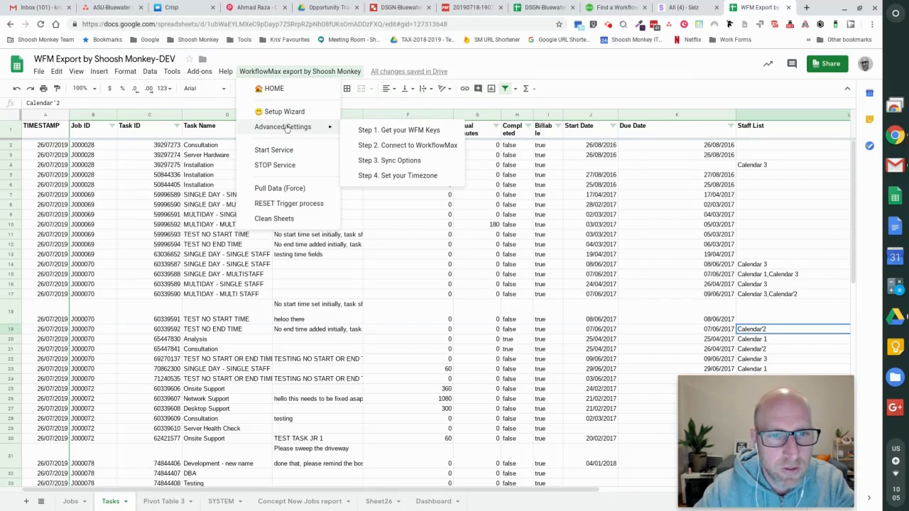
pyautogui.click(385, 161)
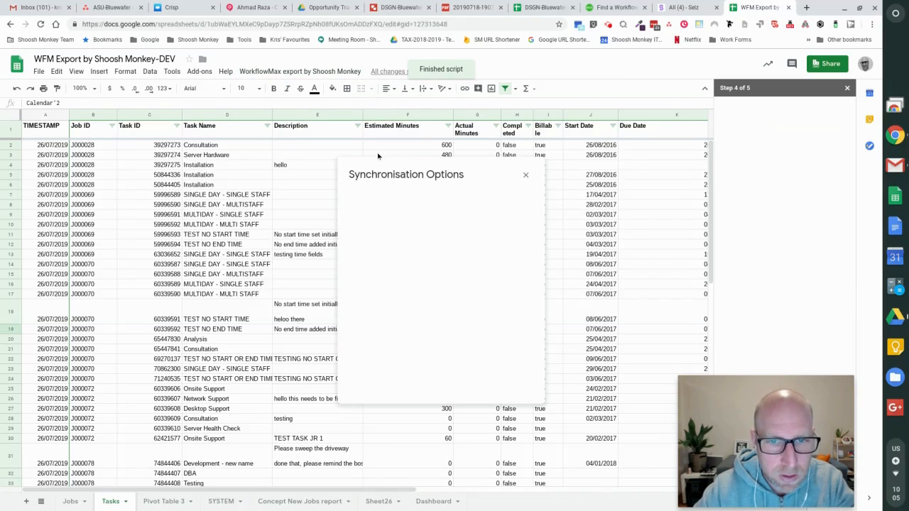
pyautogui.click(474, 289)
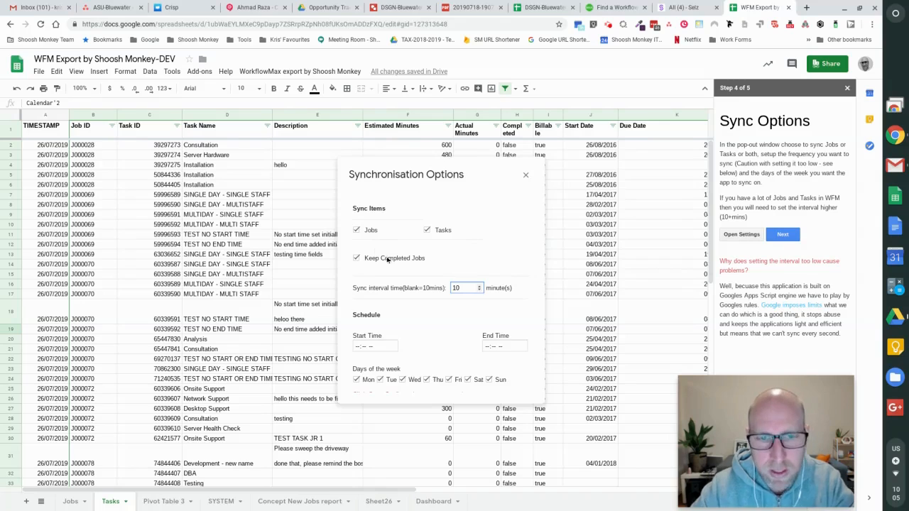
pyautogui.click(526, 176)
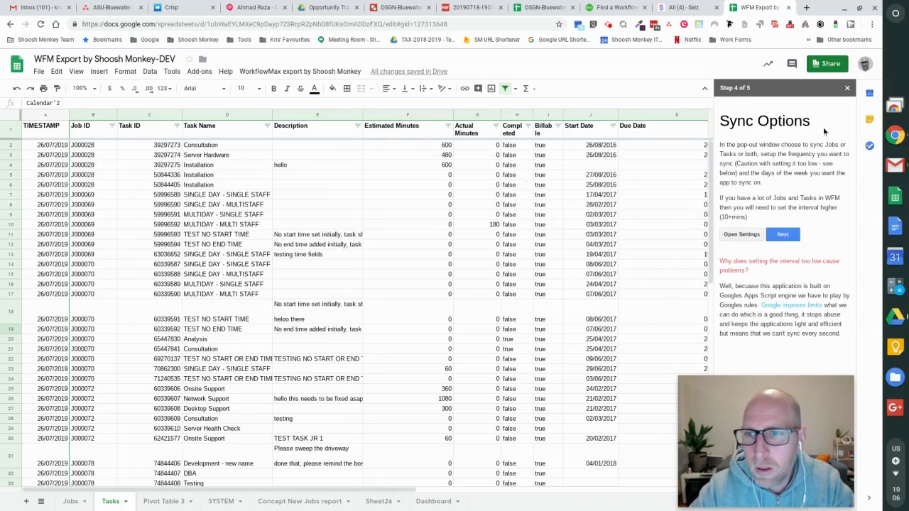
pyautogui.click(847, 88)
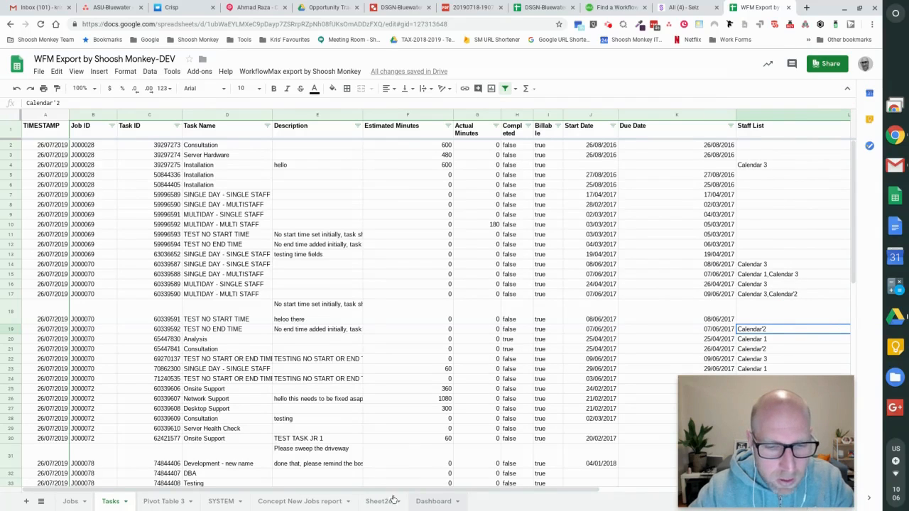
# Recheck the three staff task counts and their formulas in row 2 of the SYSTEM sheet
pyautogui.click(222, 501)
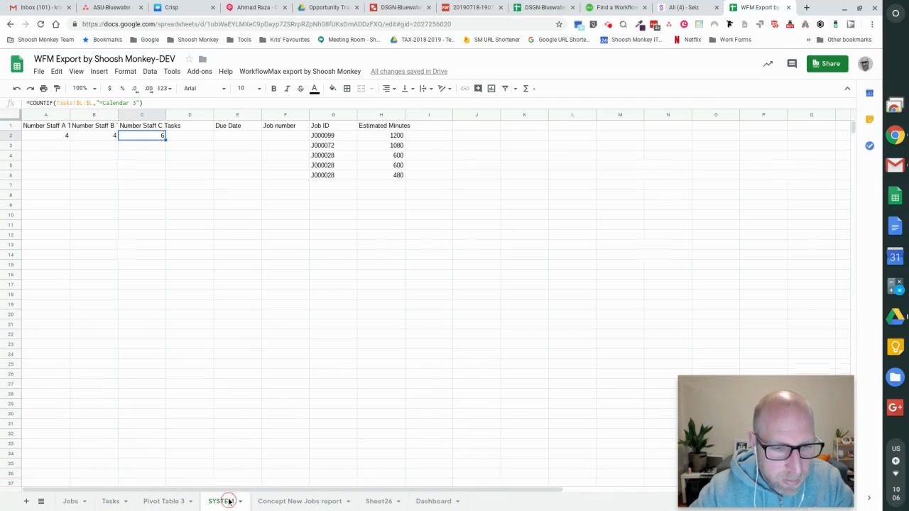
pyautogui.click(65, 137)
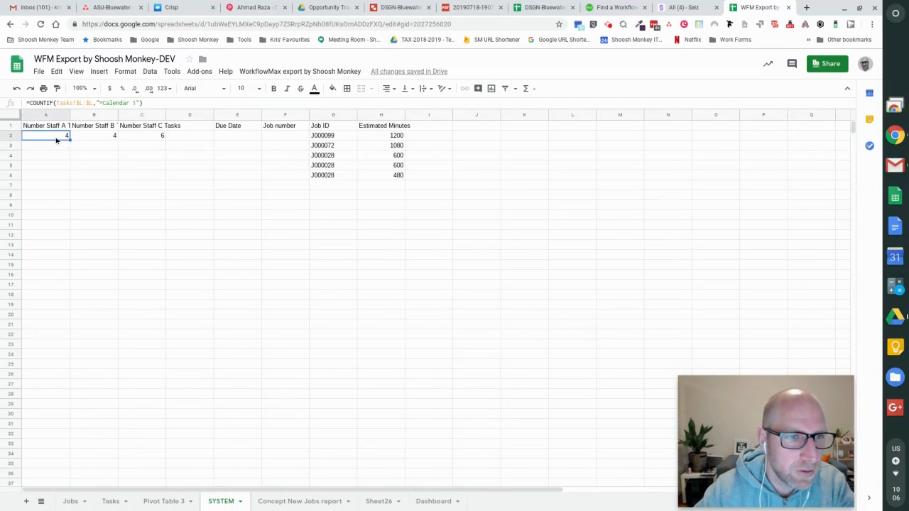
pyautogui.click(98, 142)
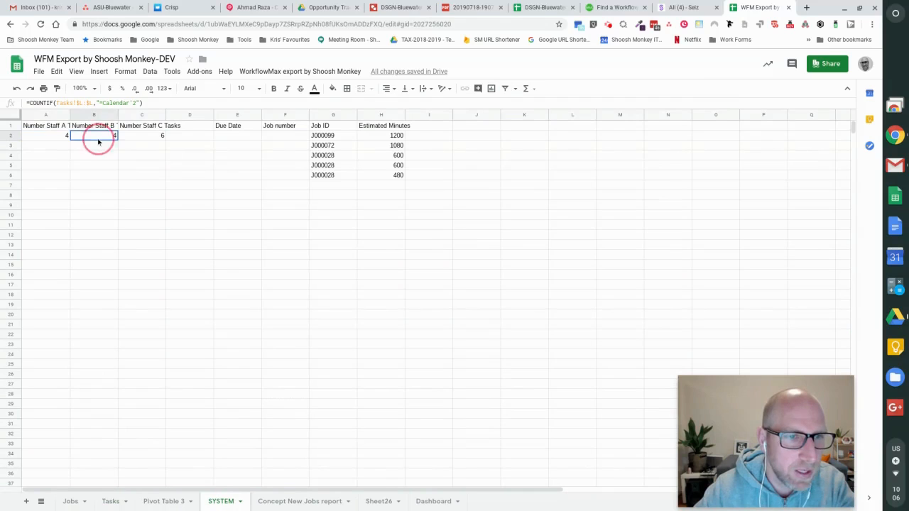
pyautogui.click(156, 141)
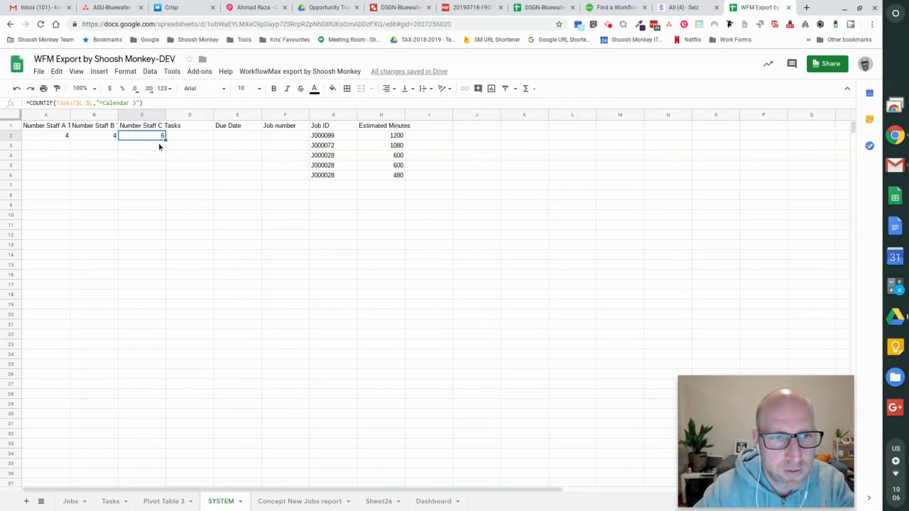
# Open the Staff Workload Distribution pie chart on the Dashboard sheet for editing and view its data setup and legend settings
pyautogui.click(438, 502)
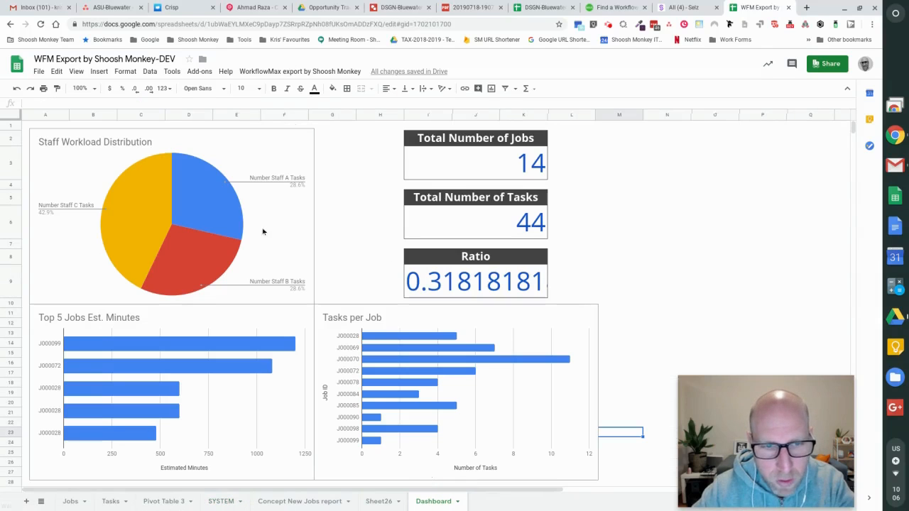
pyautogui.click(256, 185)
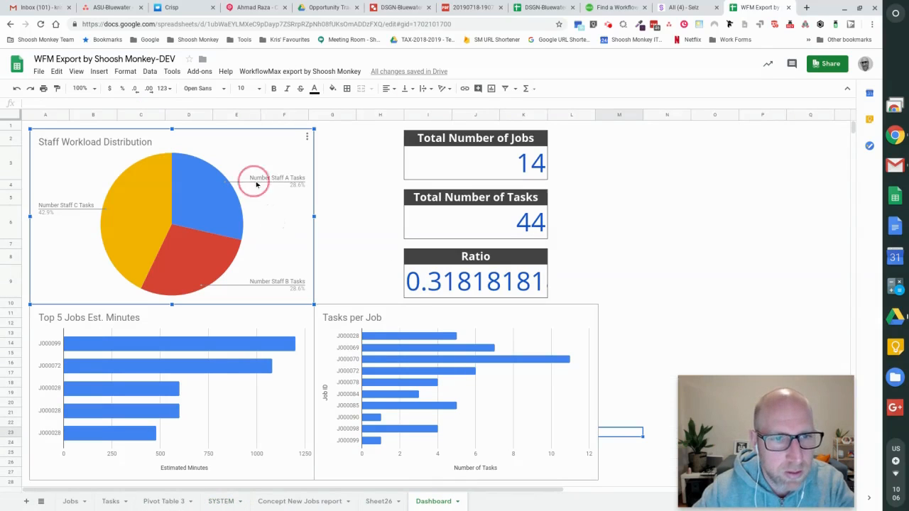
pyautogui.click(306, 136)
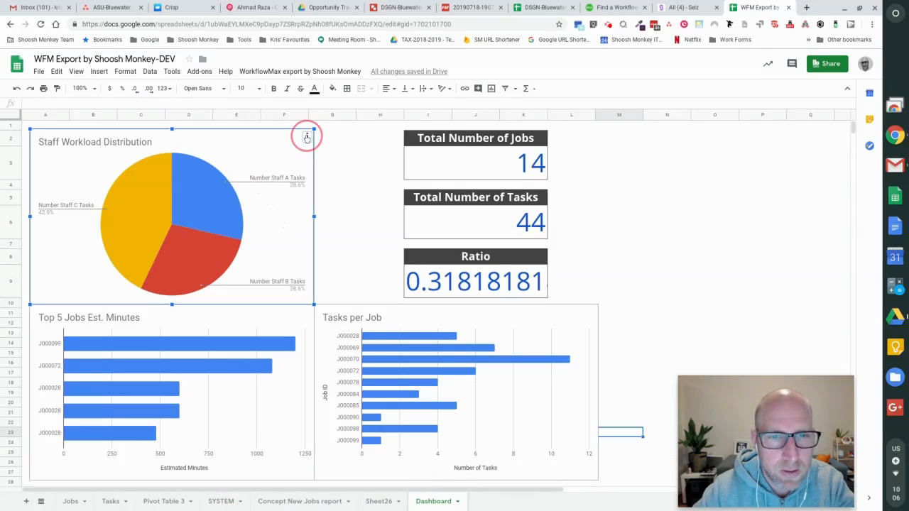
pyautogui.click(284, 155)
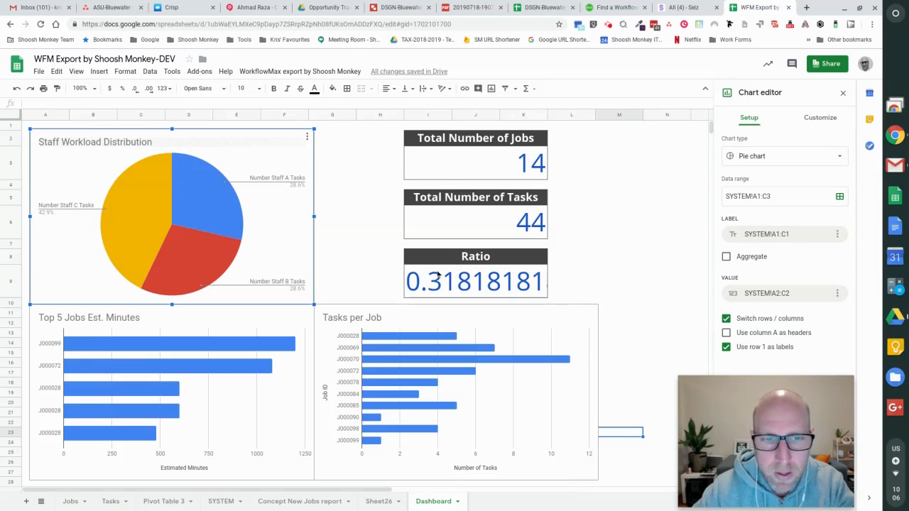
pyautogui.click(277, 182)
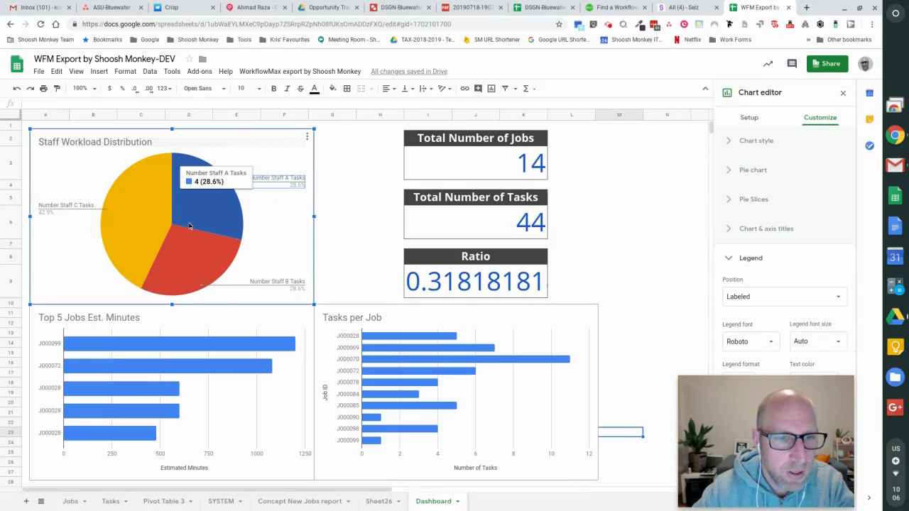
# View the pie chart's Number Staff B Tasks slice settings and its chart title settings
pyautogui.click(205, 247)
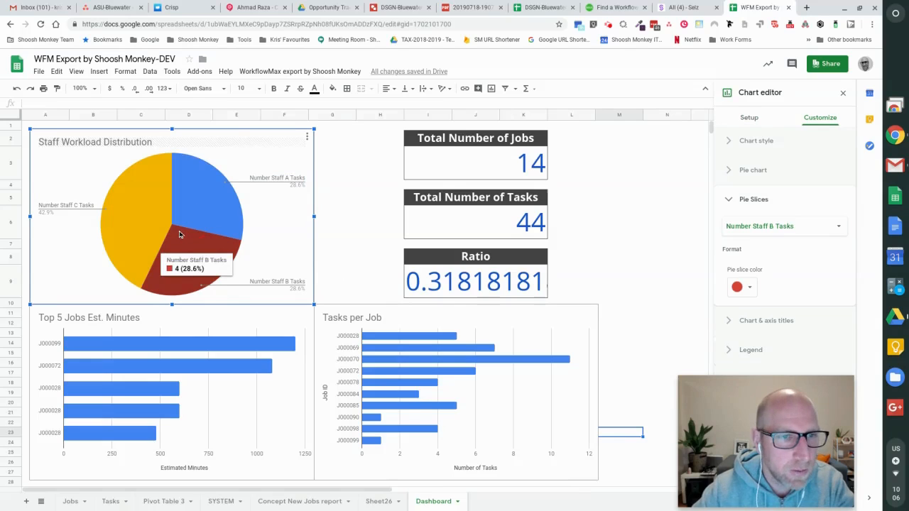
pyautogui.doubleClick(191, 142)
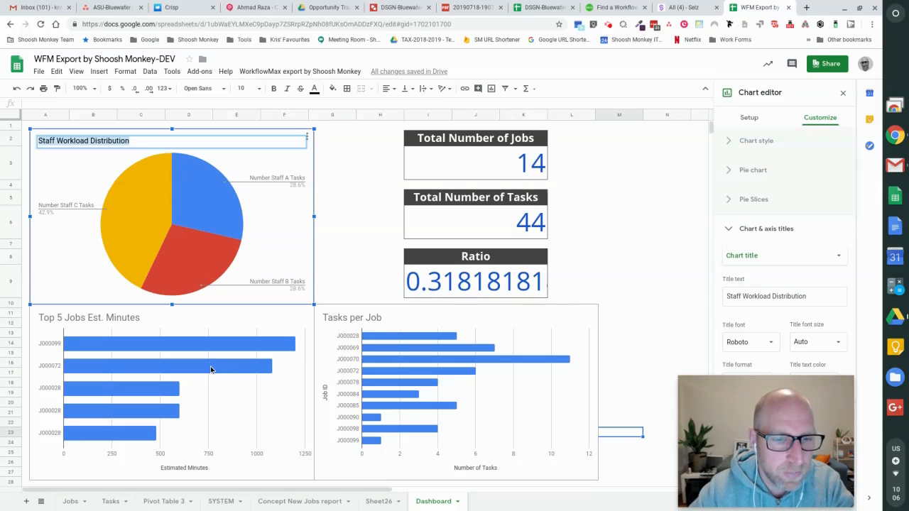
# Select the Top 5 Jobs Est. Minutes bar chart and view its title settings and data setup
pyautogui.click(230, 324)
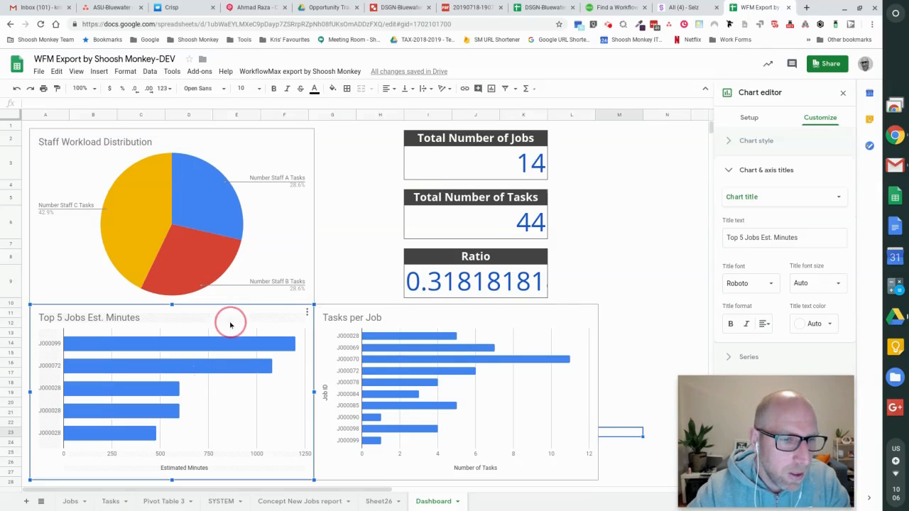
pyautogui.click(147, 310)
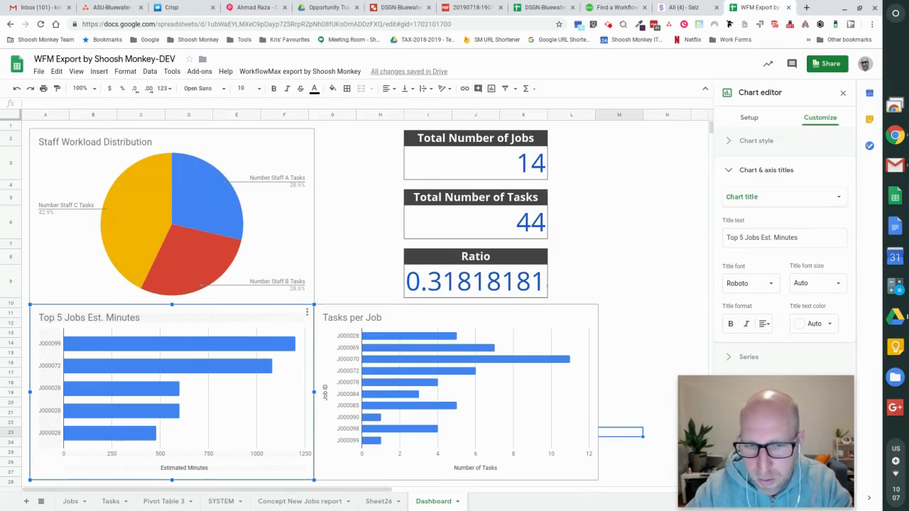
pyautogui.click(186, 311)
pyautogui.click(306, 312)
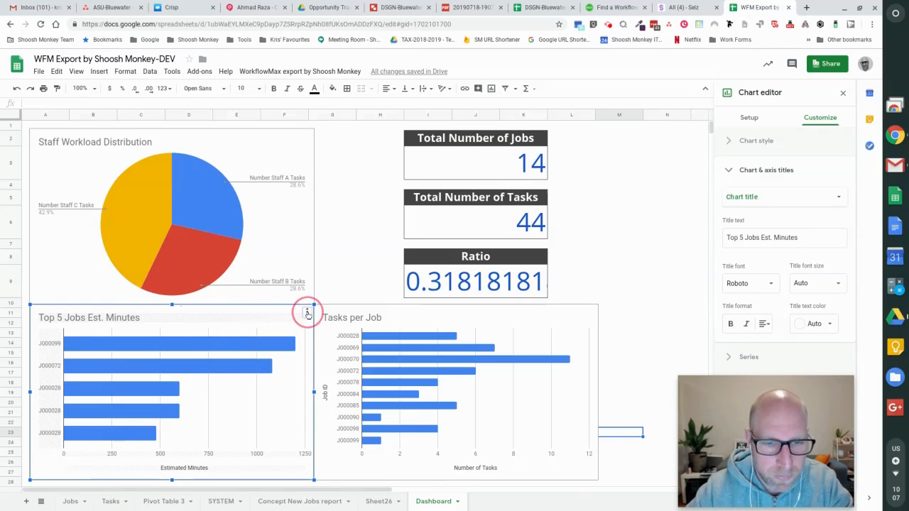
pyautogui.click(280, 328)
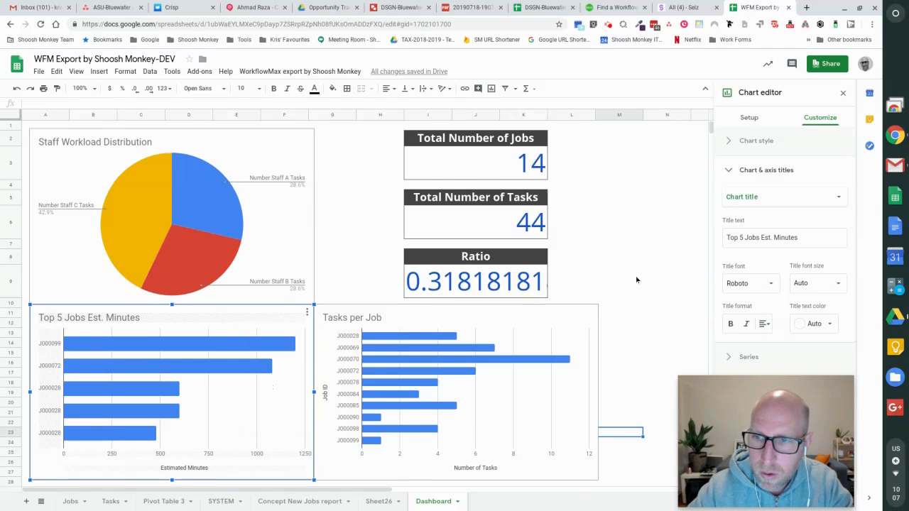
pyautogui.click(741, 118)
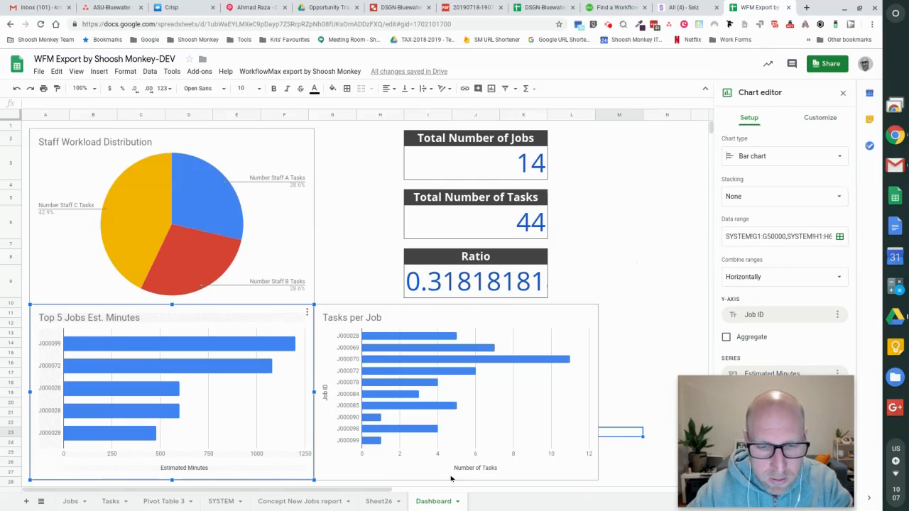
# Inspect the QUERY formula in G1 of the SYSTEM sheet and the Job ID and Estimated Minutes rows it returns
pyautogui.click(220, 502)
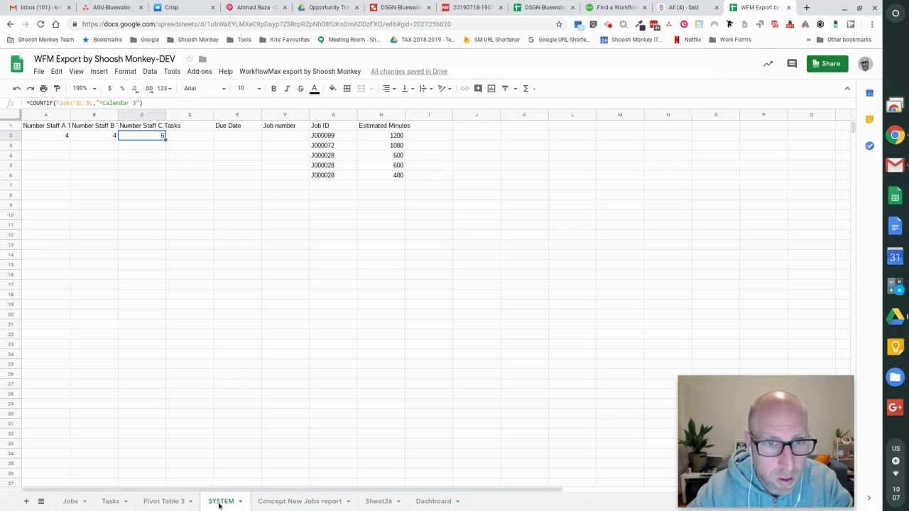
pyautogui.click(330, 127)
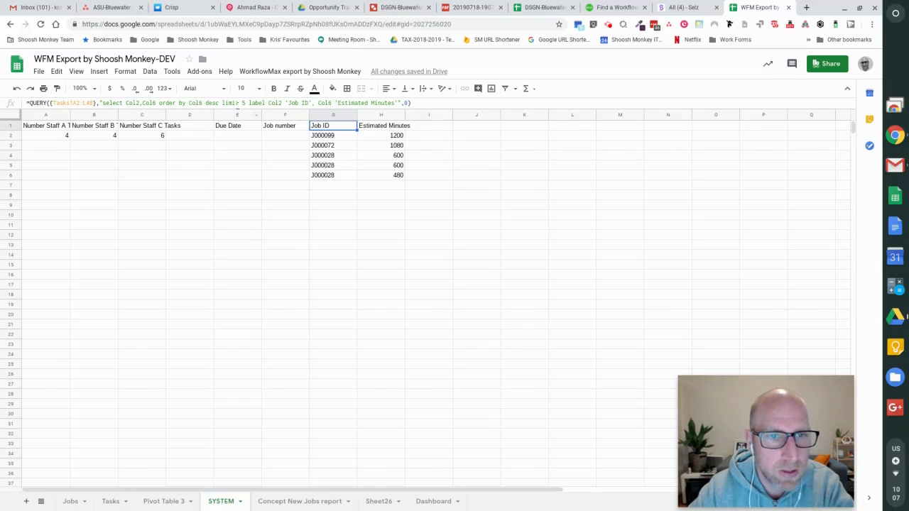
pyautogui.click(395, 137)
pyautogui.click(312, 137)
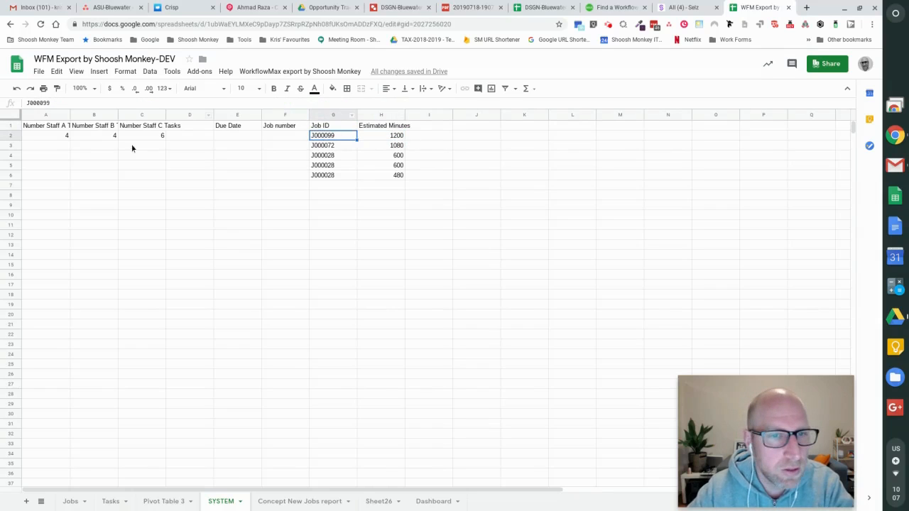
pyautogui.click(325, 126)
pyautogui.click(245, 103)
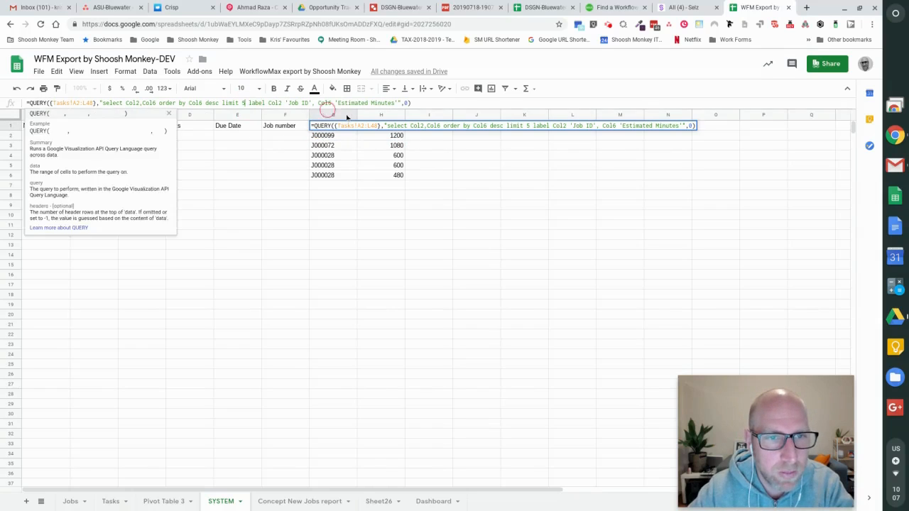
pyautogui.click(355, 140)
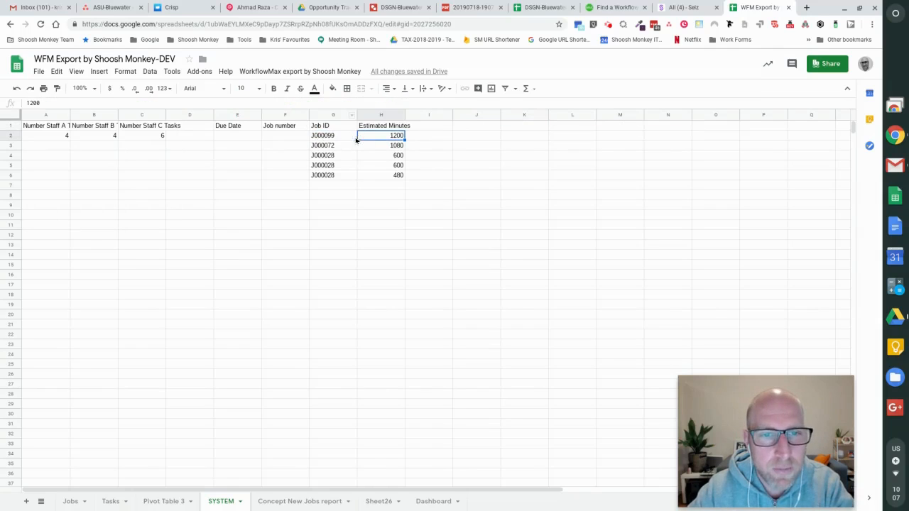
pyautogui.click(326, 127)
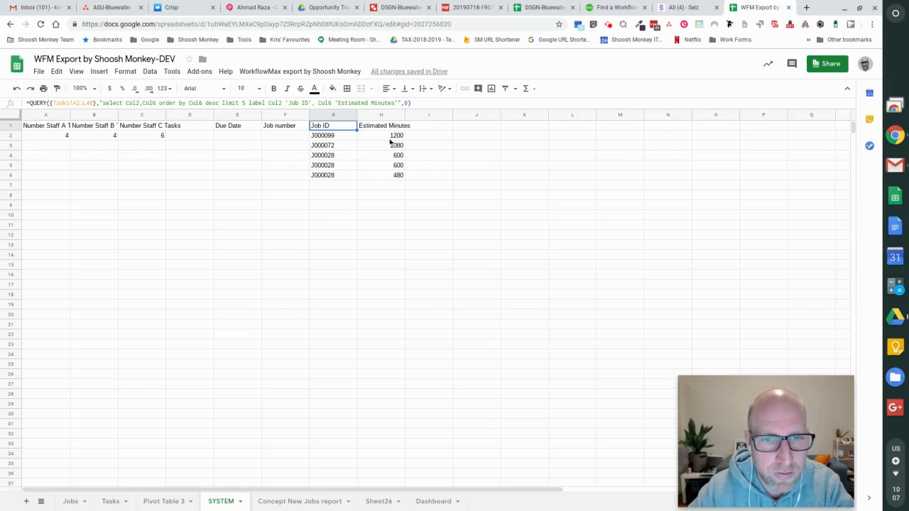
# Set the Estimated Minutes of the Testing task for job J000098 on the Tasks sheet to 1600
pyautogui.click(113, 502)
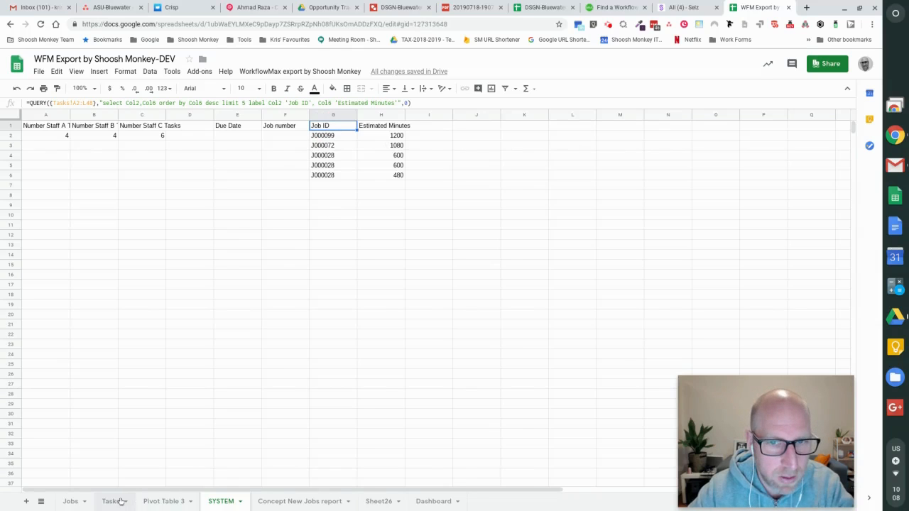
pyautogui.scroll(-3, 262, 339)
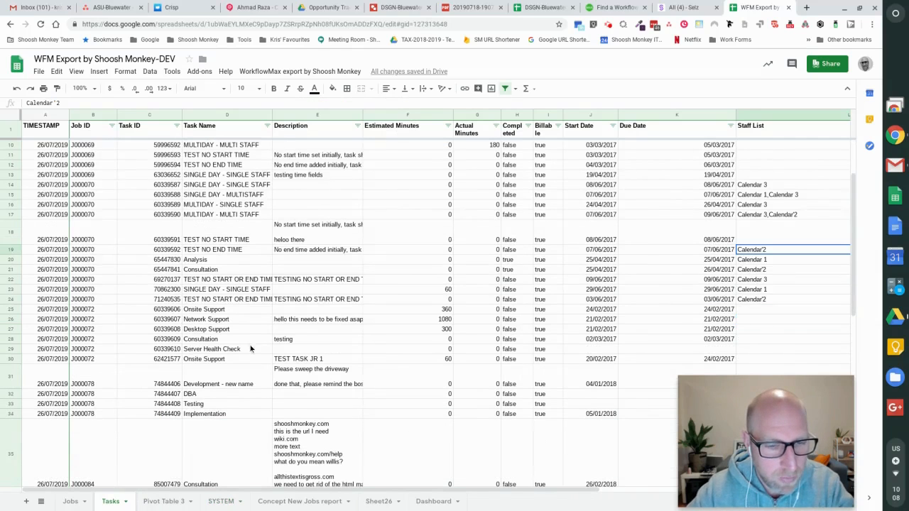
pyautogui.scroll(-10, 249, 349)
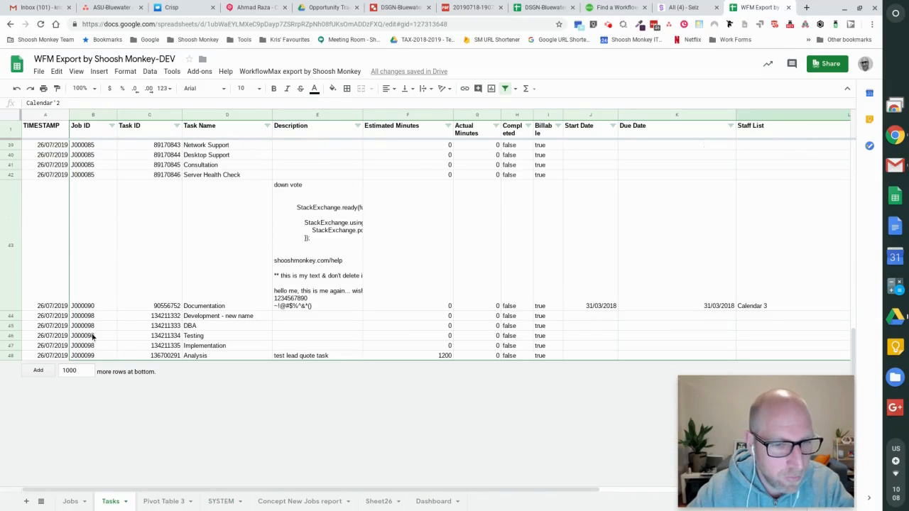
pyautogui.click(94, 336)
pyautogui.click(431, 338)
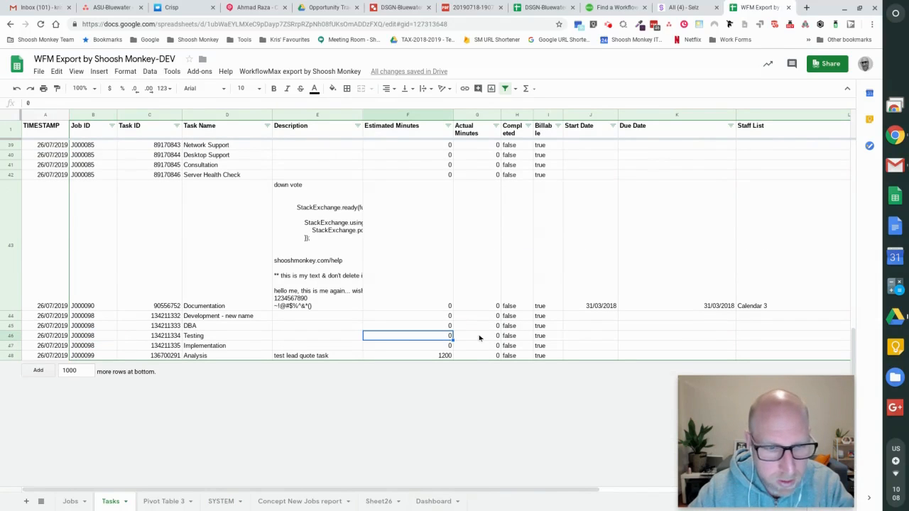
pyautogui.write('1600')
pyautogui.press('Return')
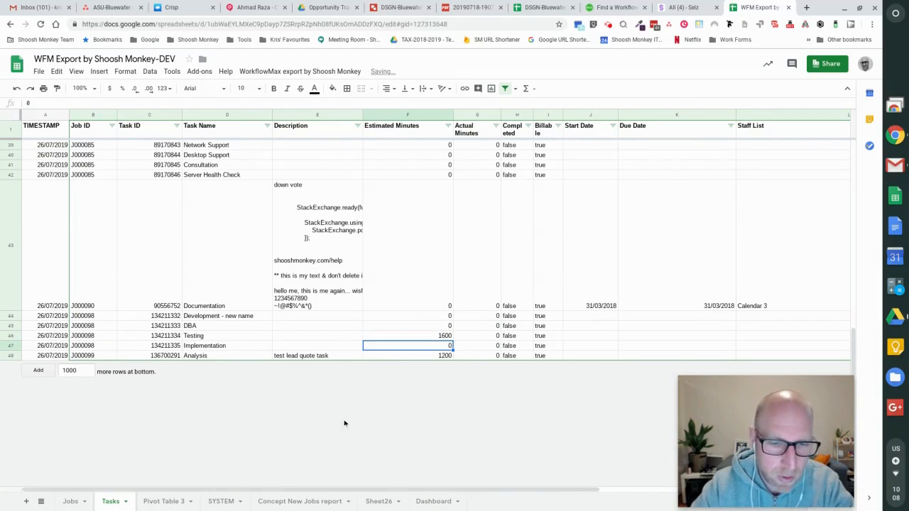
# Check the first Job ID and Estimated Minutes entries of the top-five query on the SYSTEM sheet
pyautogui.click(221, 502)
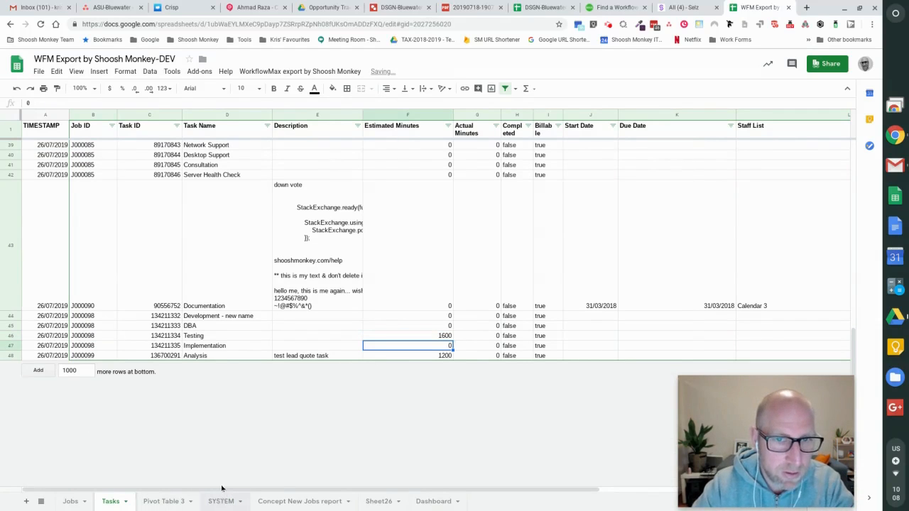
pyautogui.click(335, 137)
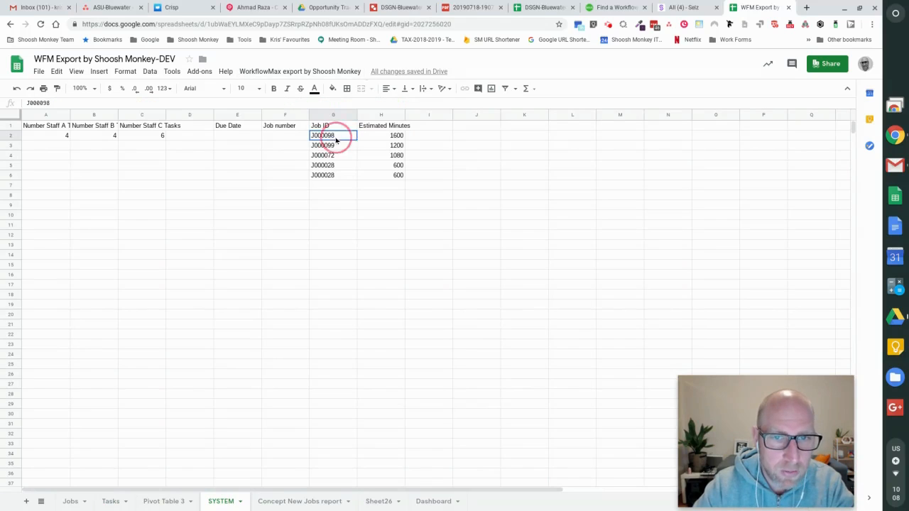
pyautogui.click(386, 137)
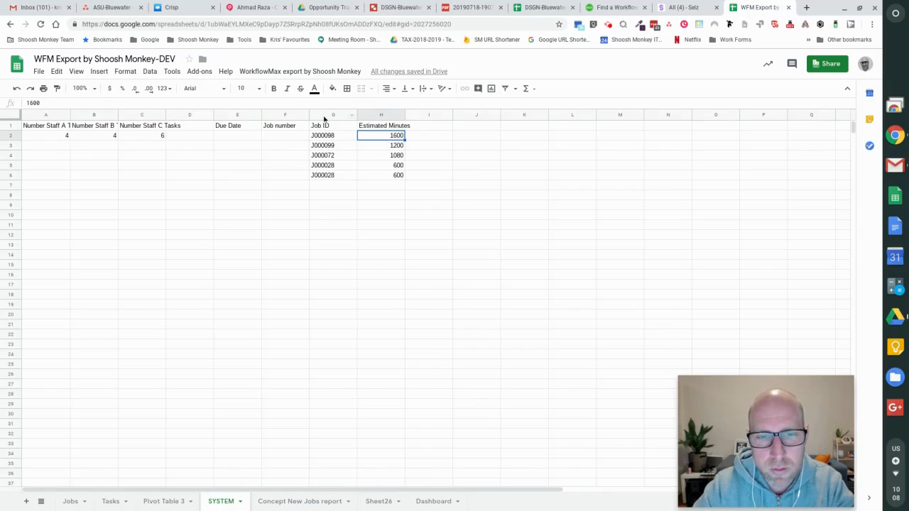
# Explore the suggested charts for the Job ID and Estimated Minutes columns G and H, then close the suggestions
pyautogui.moveTo(325, 115); pyautogui.dragTo(381, 115)
pyautogui.moveTo(774, 404); pyautogui.dragTo(660, 404)
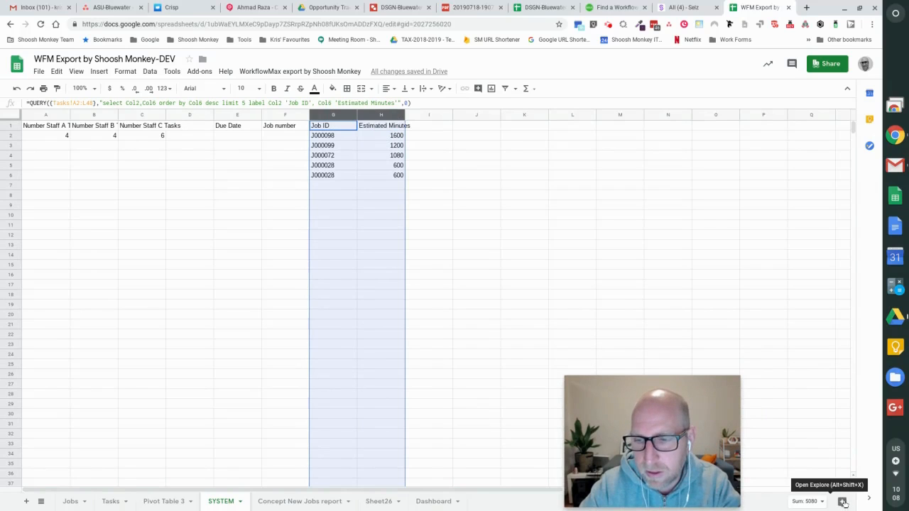
pyautogui.click(842, 501)
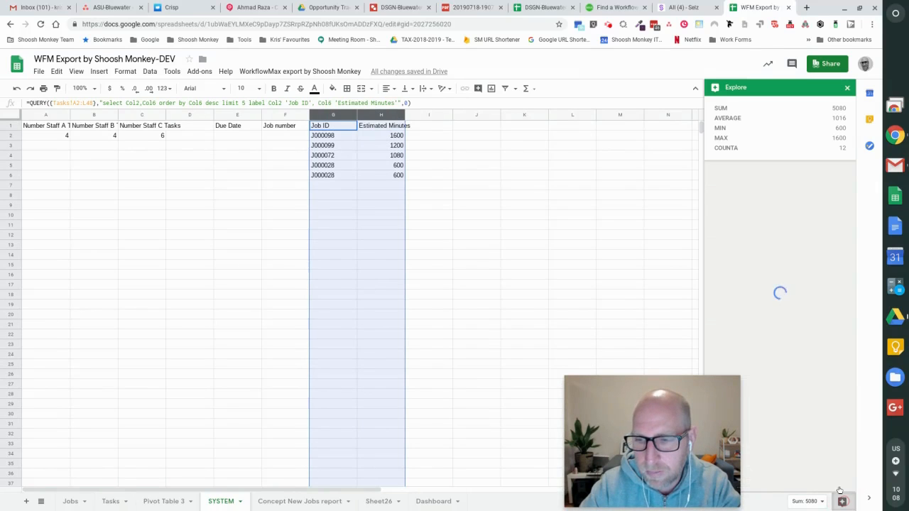
pyautogui.moveTo(689, 405); pyautogui.dragTo(643, 400)
pyautogui.moveTo(644, 399); pyautogui.dragTo(637, 403)
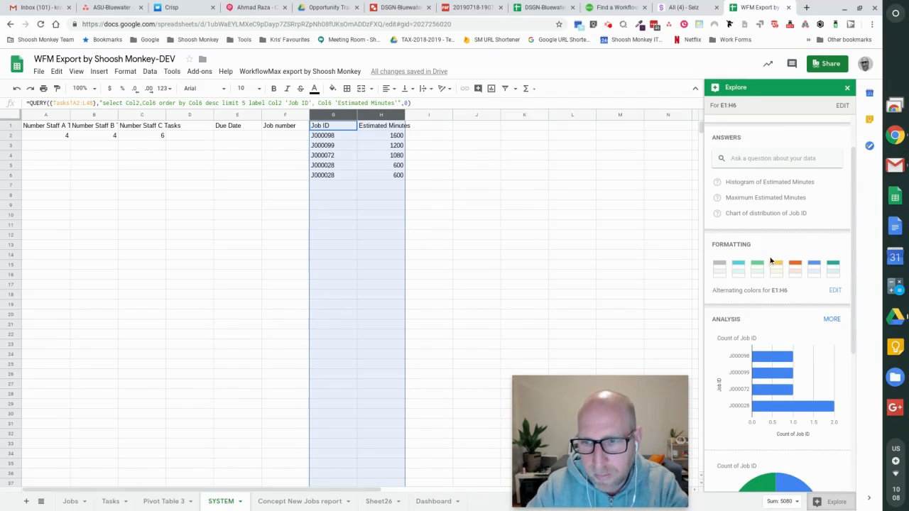
pyautogui.scroll(-2, 765, 256)
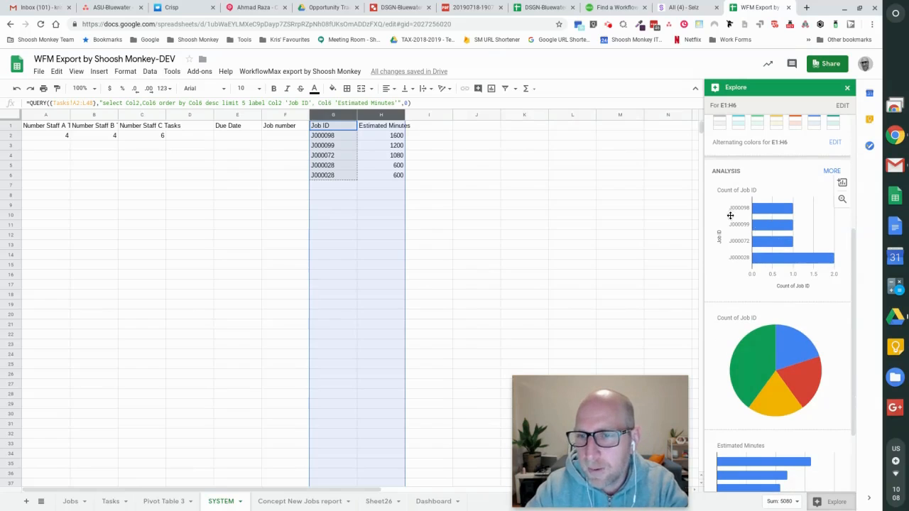
pyautogui.scroll(-2, 738, 213)
pyautogui.scroll(2, 801, 203)
pyautogui.moveTo(796, 270)
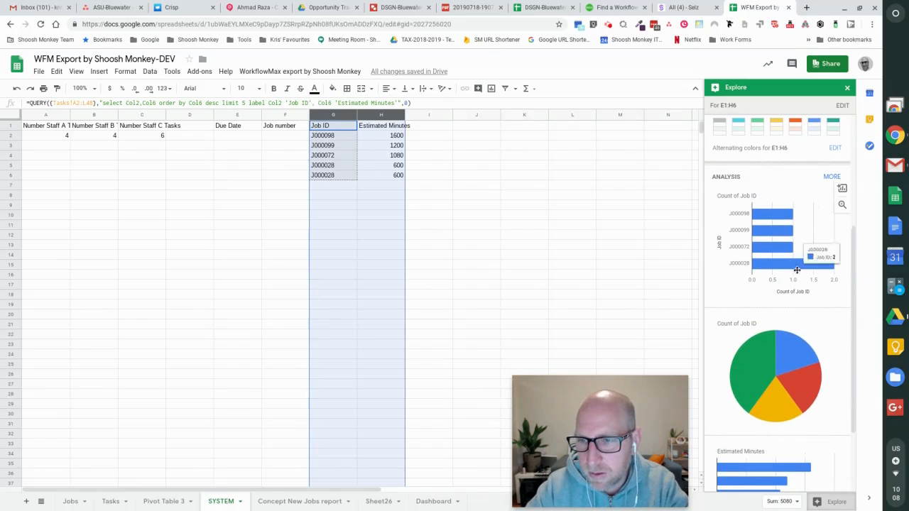
pyautogui.scroll(-2, 797, 270)
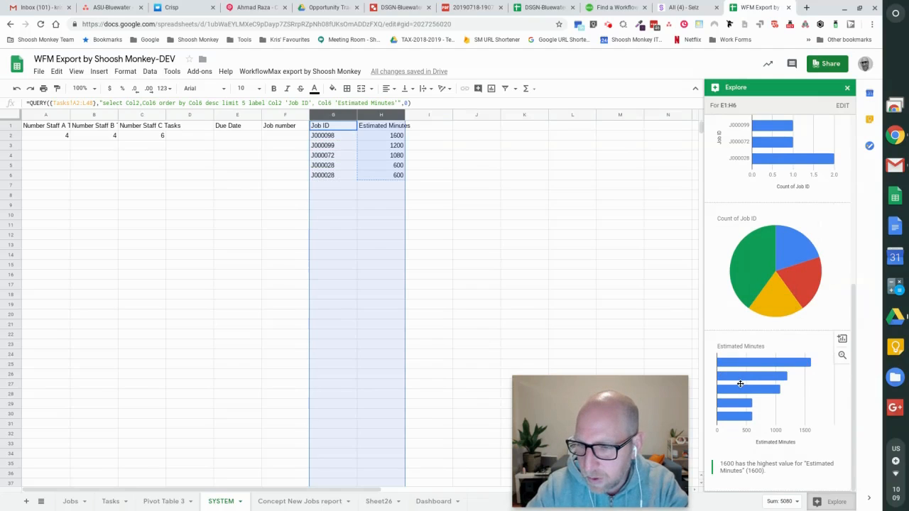
pyautogui.click(846, 87)
# Review the Top 5 Jobs Est. Minutes chart on the Dashboard sheet
pyautogui.click(433, 501)
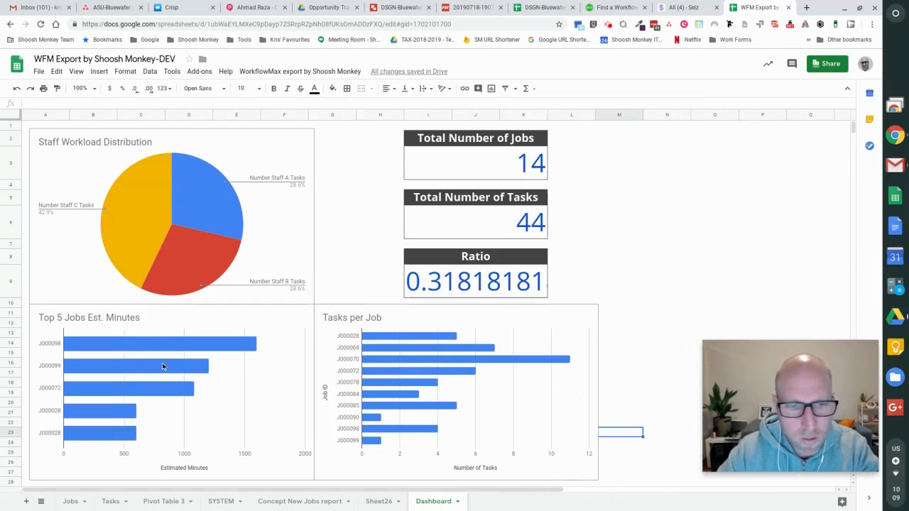
pyautogui.click(128, 334)
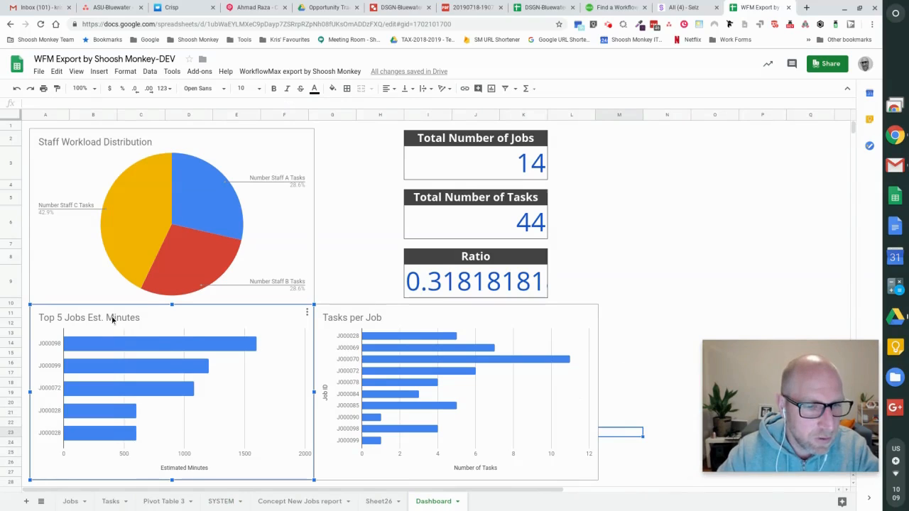
pyautogui.moveTo(210, 345)
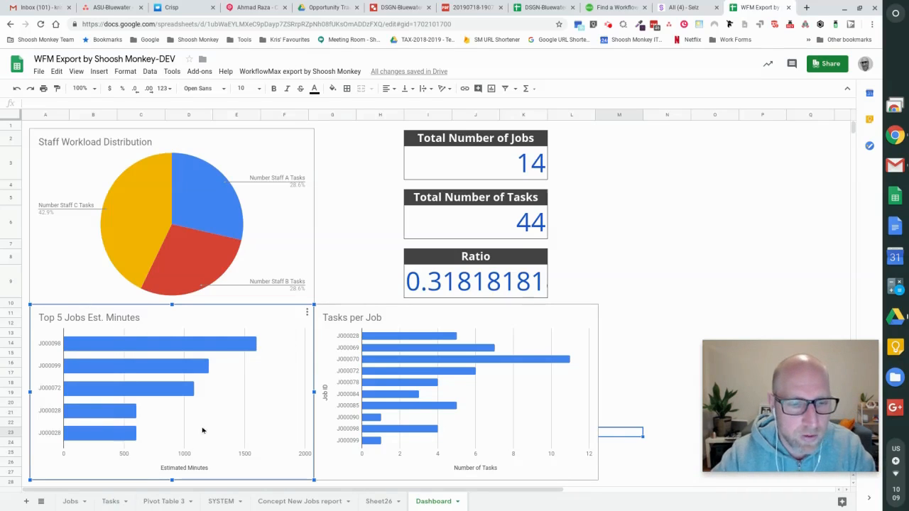
# View the Tasks per Job chart's data setup and inspect its source Job ID column on the Tasks sheet
pyautogui.click(416, 317)
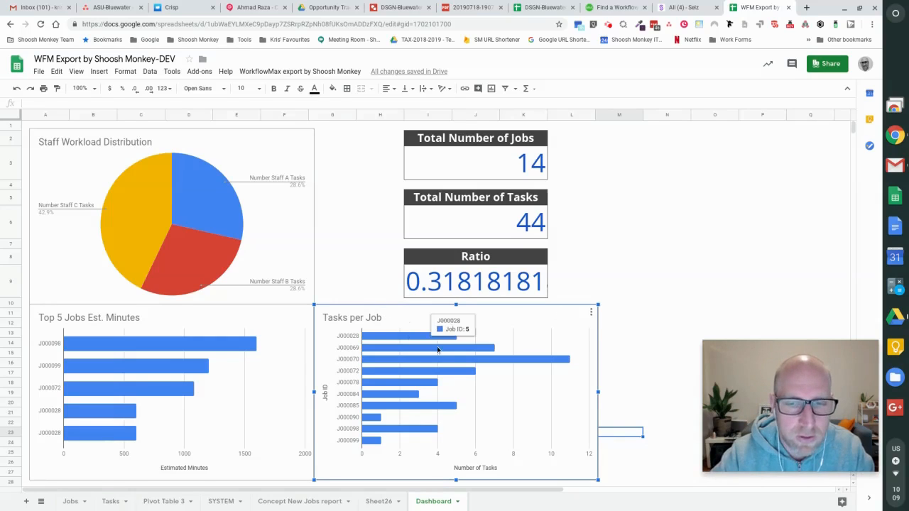
pyautogui.click(589, 311)
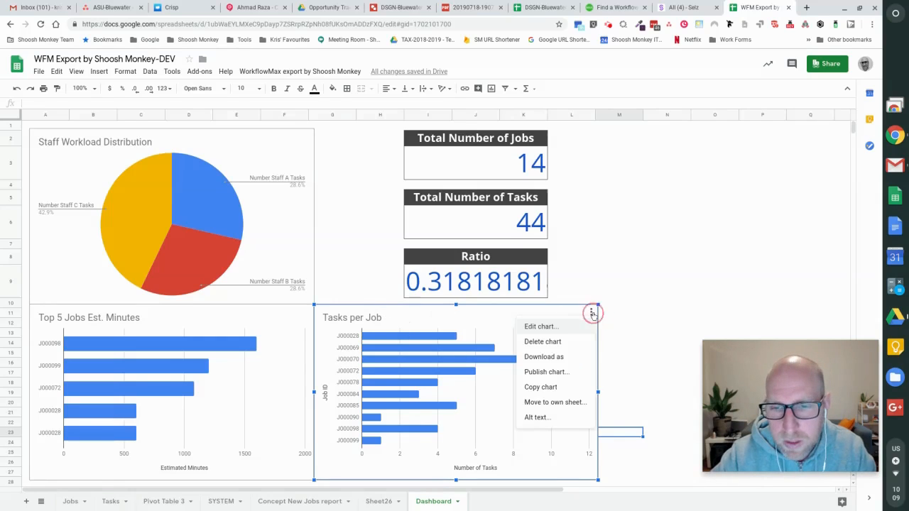
pyautogui.click(552, 323)
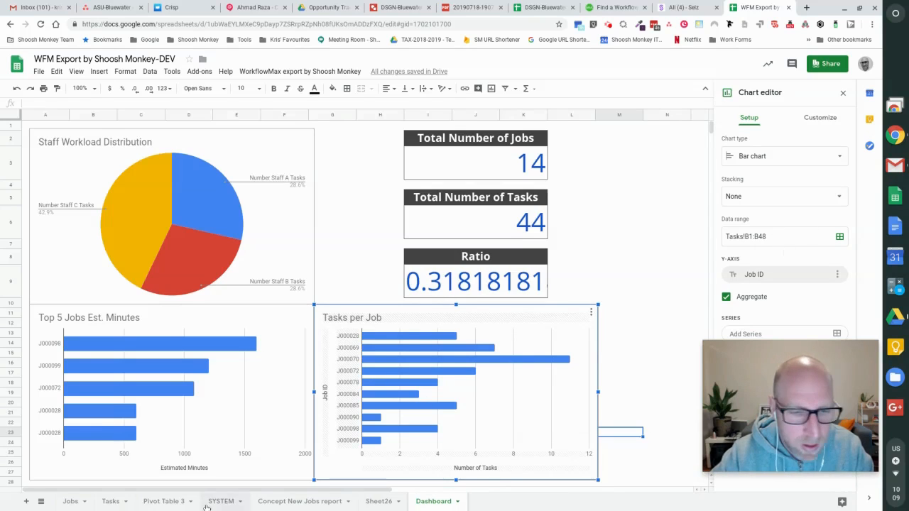
pyautogui.click(111, 502)
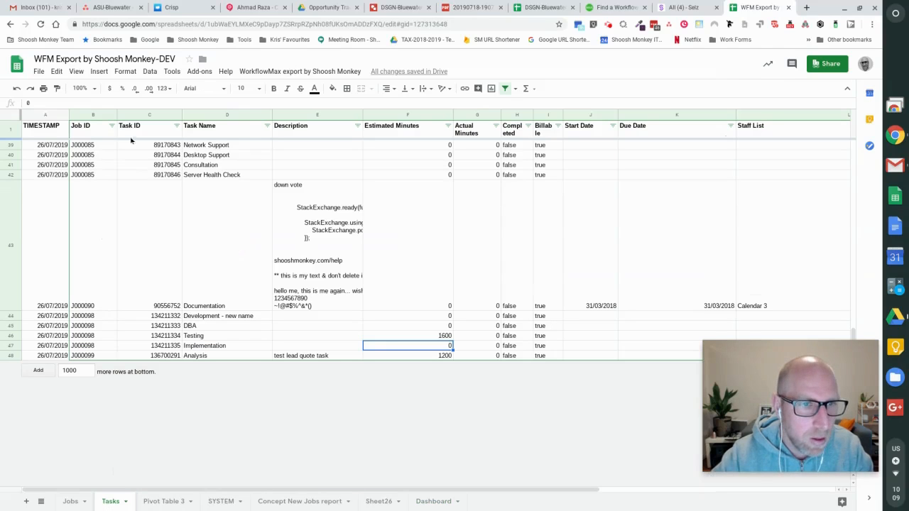
pyautogui.click(83, 115)
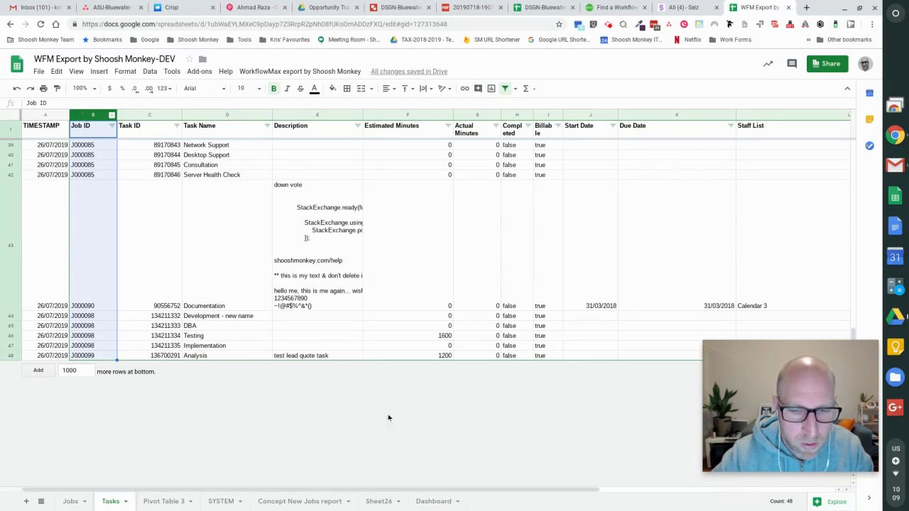
# Review the Tasks per Job chart's data range and Job ID aggregation on the Dashboard sheet, then deselect the chart
pyautogui.click(431, 501)
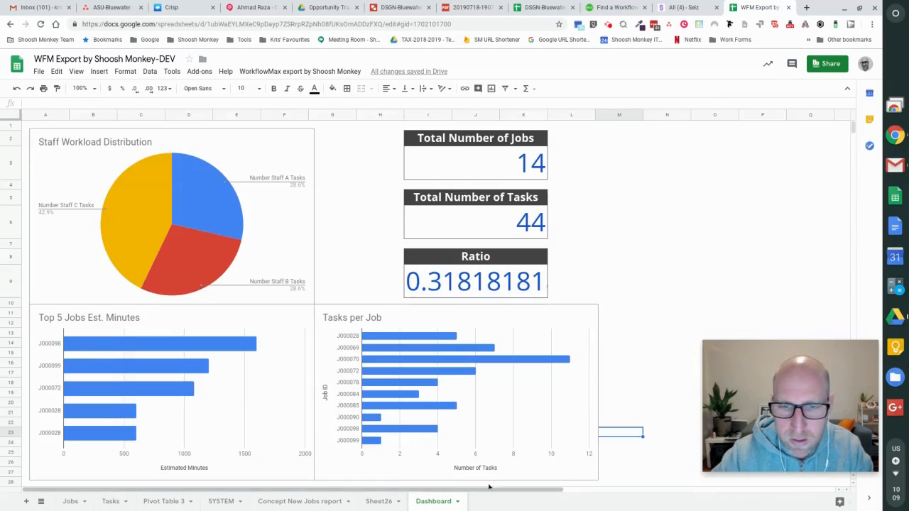
pyautogui.click(388, 318)
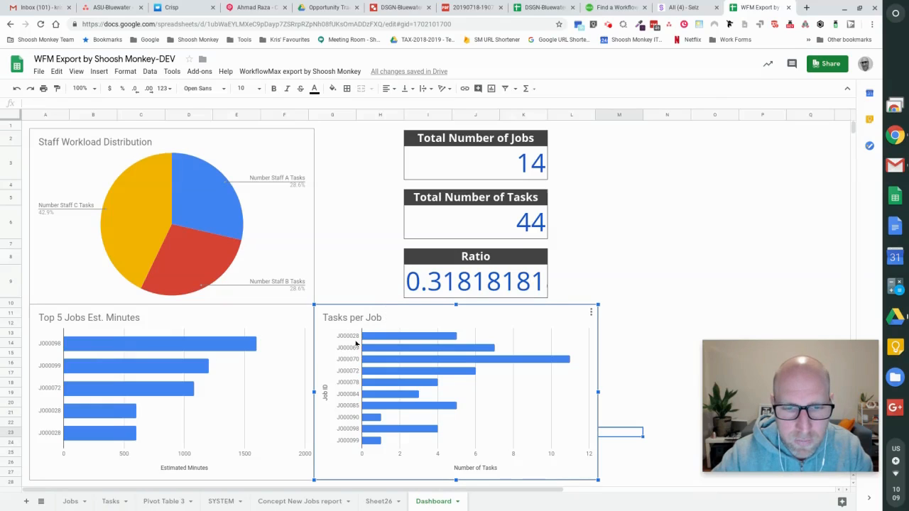
pyautogui.click(591, 312)
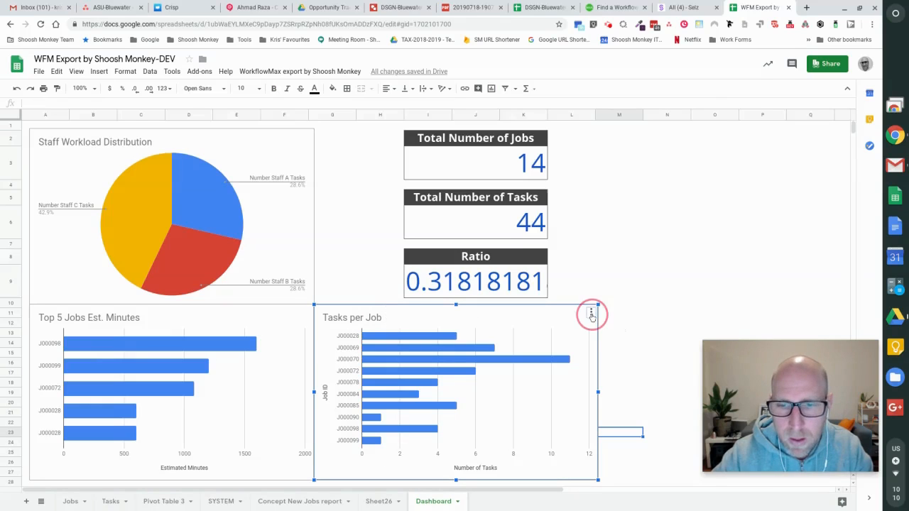
pyautogui.click(565, 328)
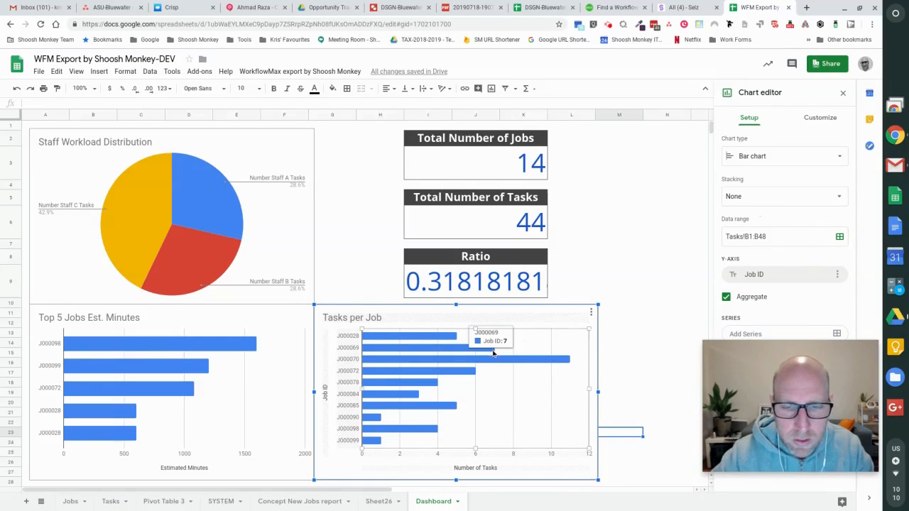
pyautogui.click(595, 232)
# Inspect the COUNTA formulas behind the Total Number of Jobs and Total Number of Tasks figures
pyautogui.click(479, 154)
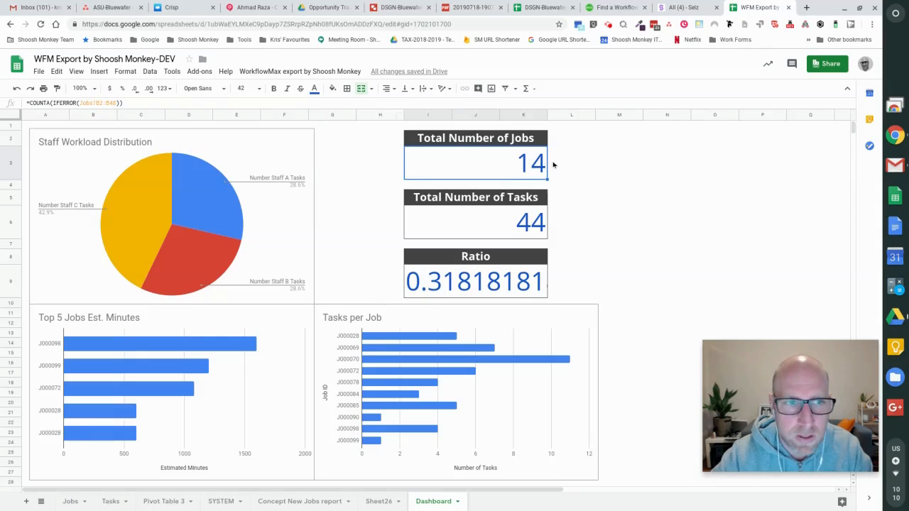
pyautogui.click(516, 226)
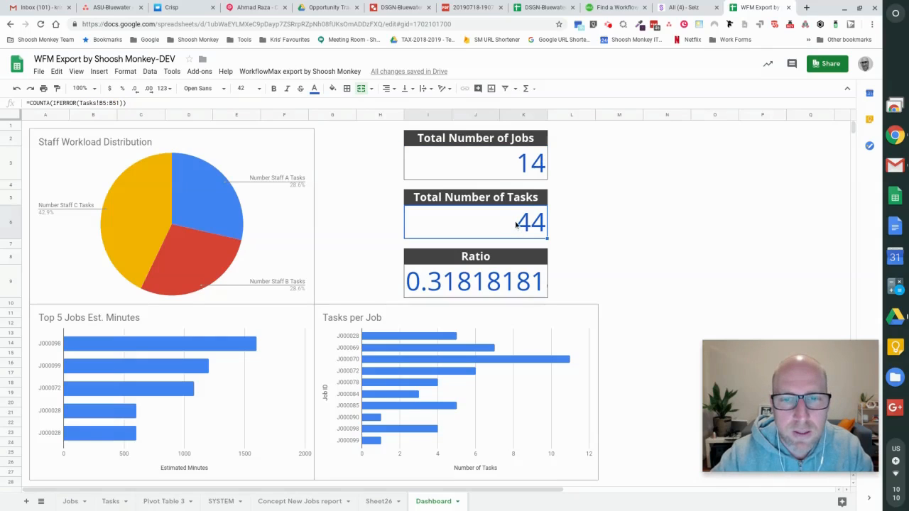
pyautogui.click(118, 103)
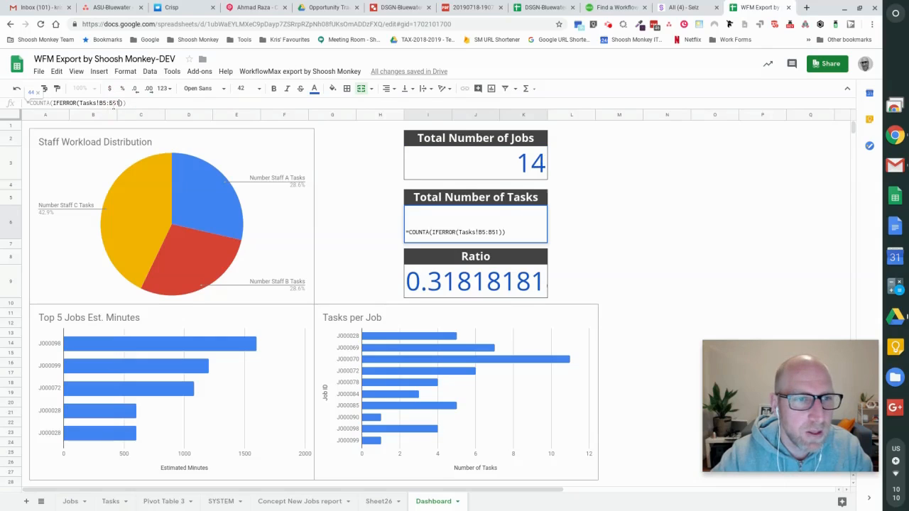
pyautogui.click(592, 221)
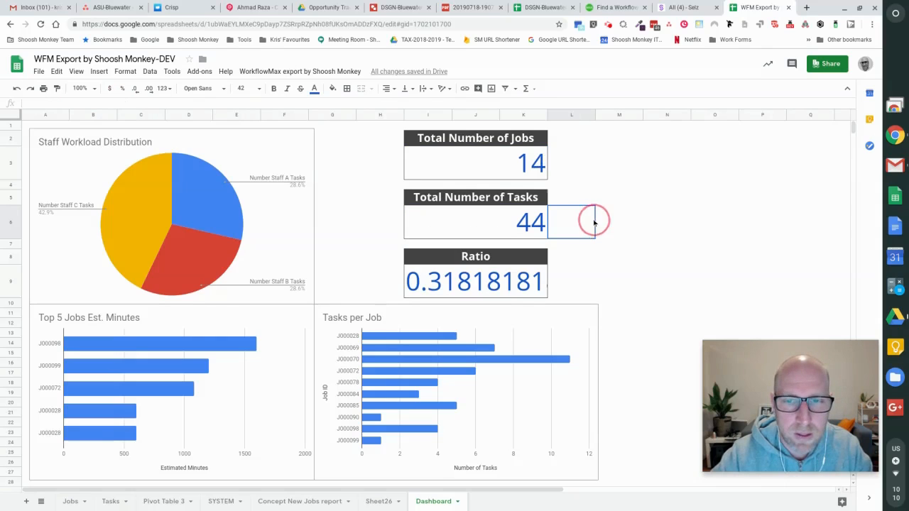
# Inspect the formula behind the Ratio figure on the Dashboard sheet
pyautogui.click(468, 284)
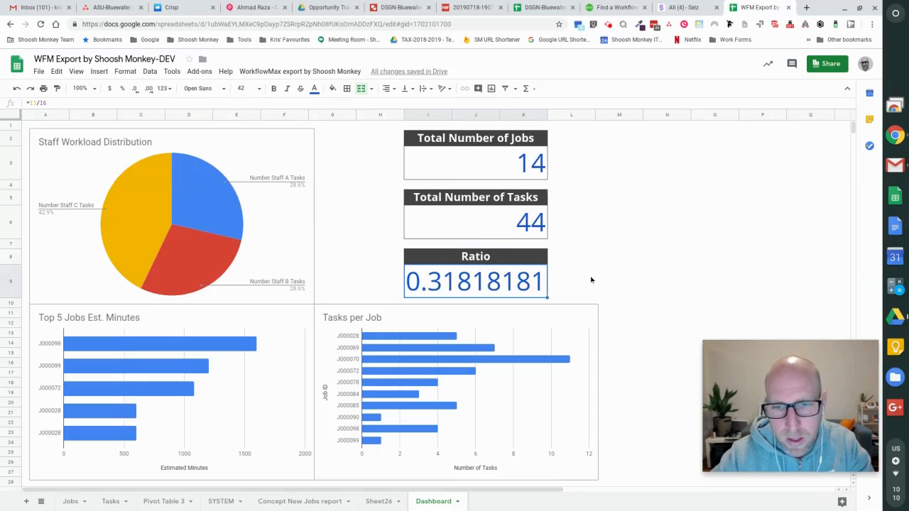
pyautogui.click(572, 270)
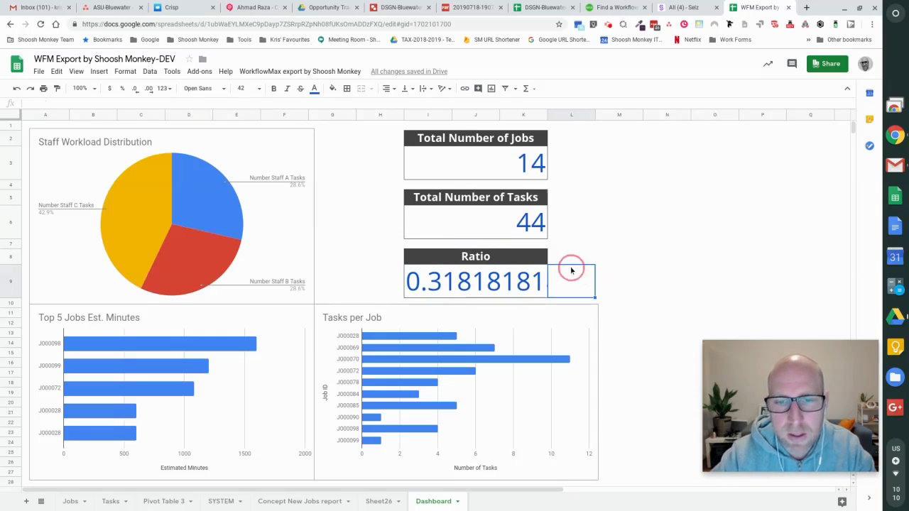
pyautogui.click(526, 282)
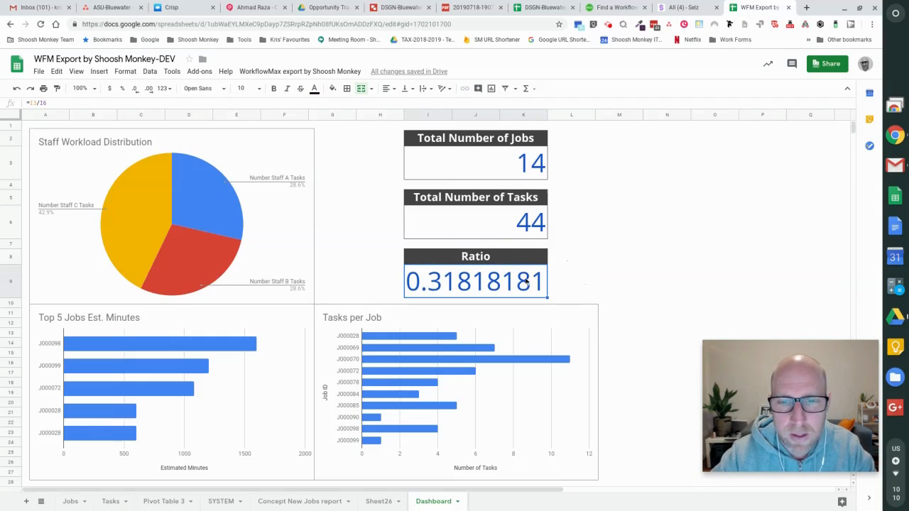
pyautogui.click(613, 270)
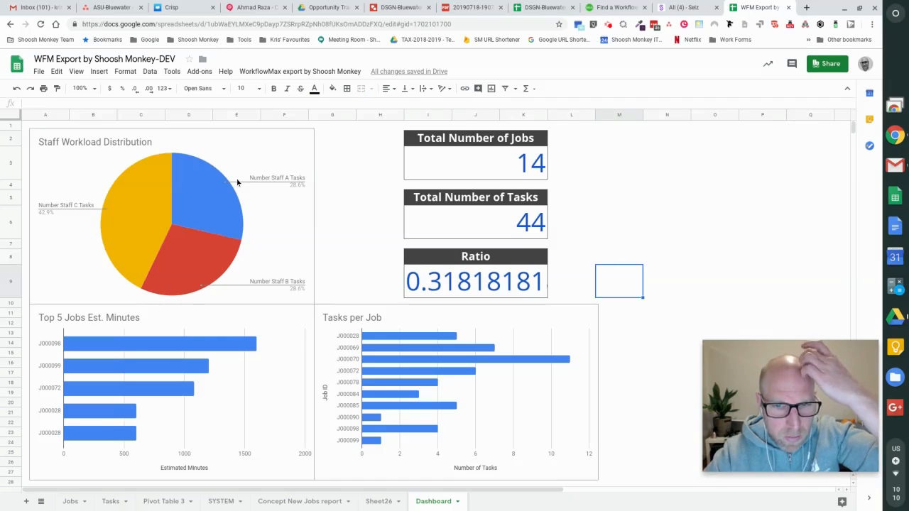
# Multiply the Ratio result by 100 by changing its formula to =I3/I6*100
pyautogui.click(479, 283)
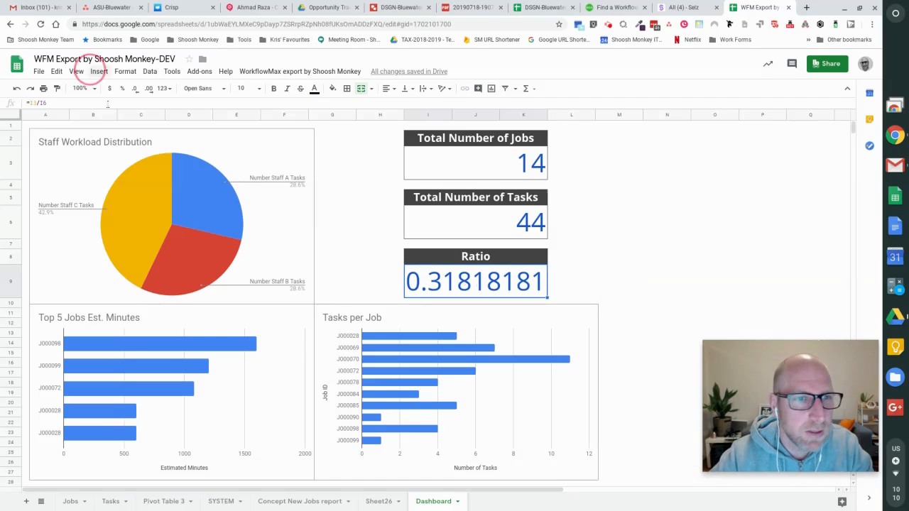
pyautogui.click(99, 103)
pyautogui.write('*10')
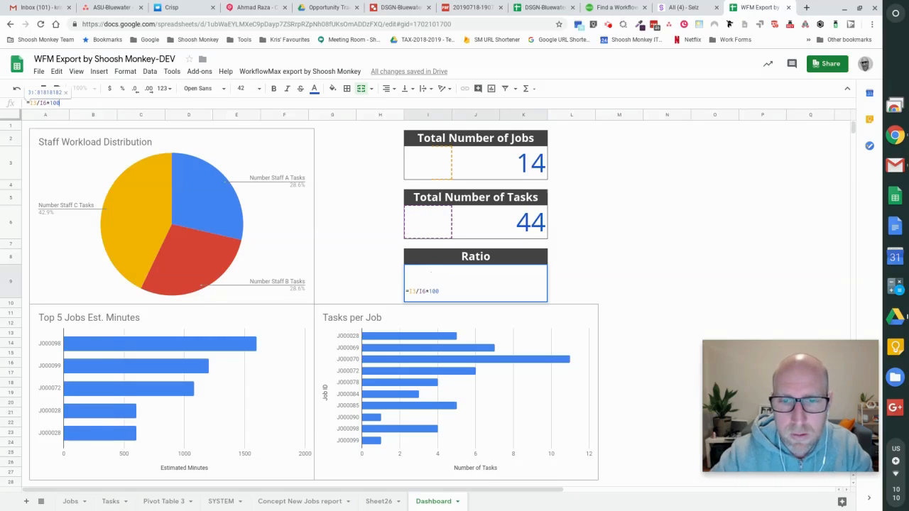
pyautogui.write('0')
pyautogui.press('Return')
pyautogui.click(584, 223)
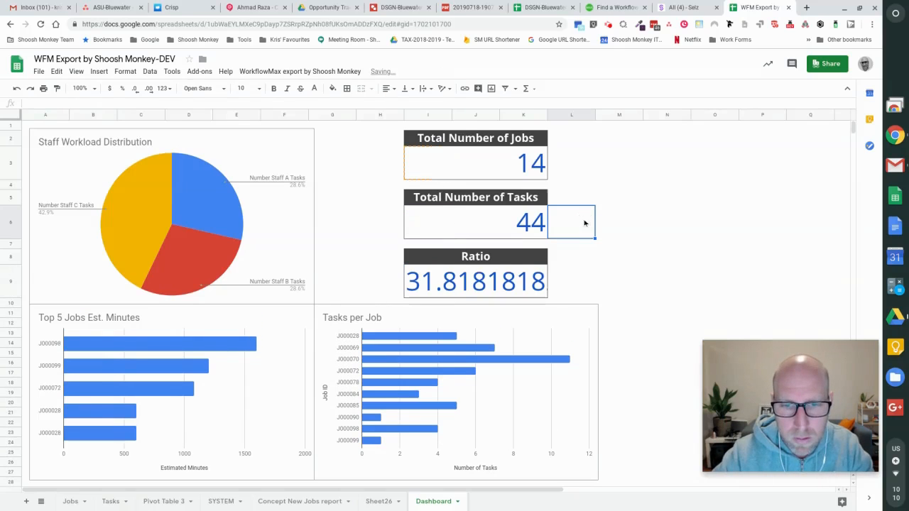
# Apply the Percent number format to the Ratio value
pyautogui.click(445, 279)
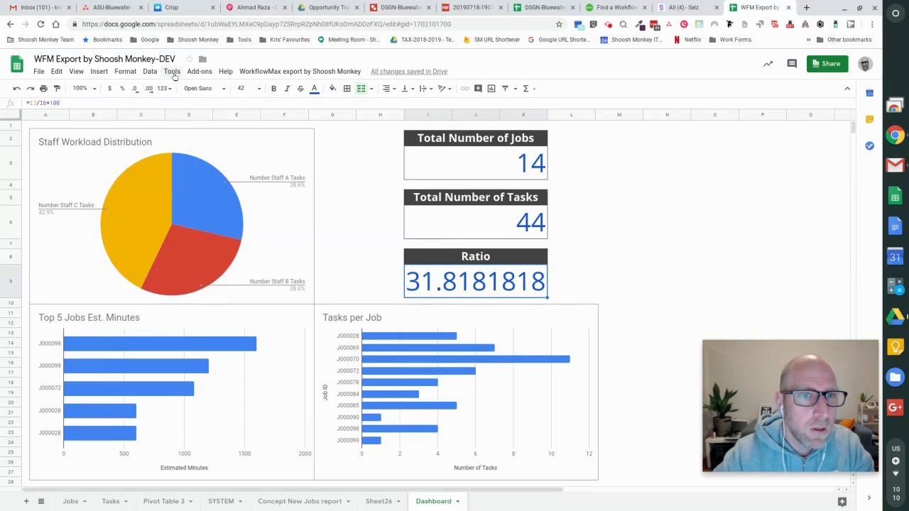
pyautogui.click(173, 73)
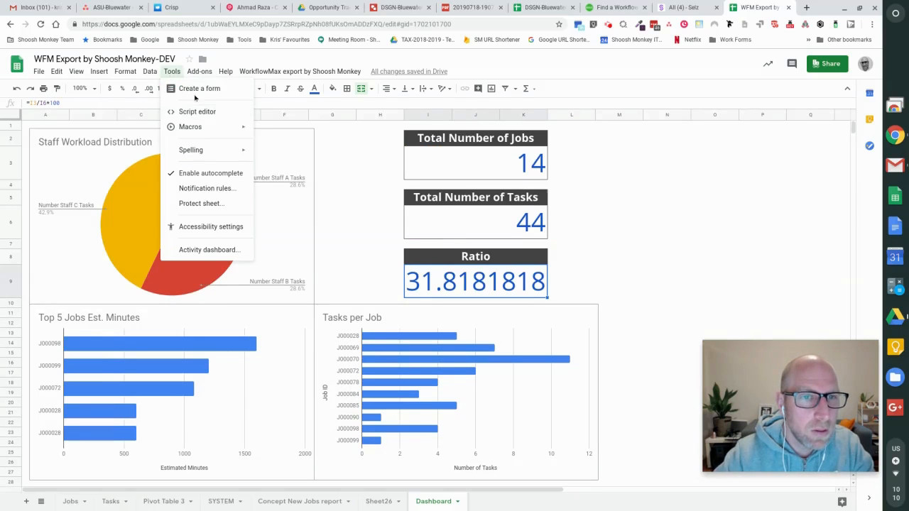
pyautogui.click(128, 73)
pyautogui.click(127, 72)
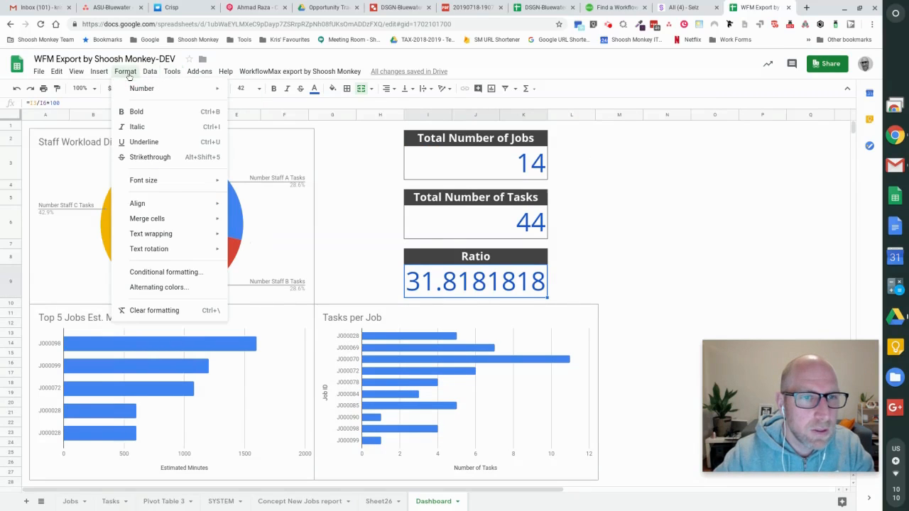
pyautogui.moveTo(146, 91)
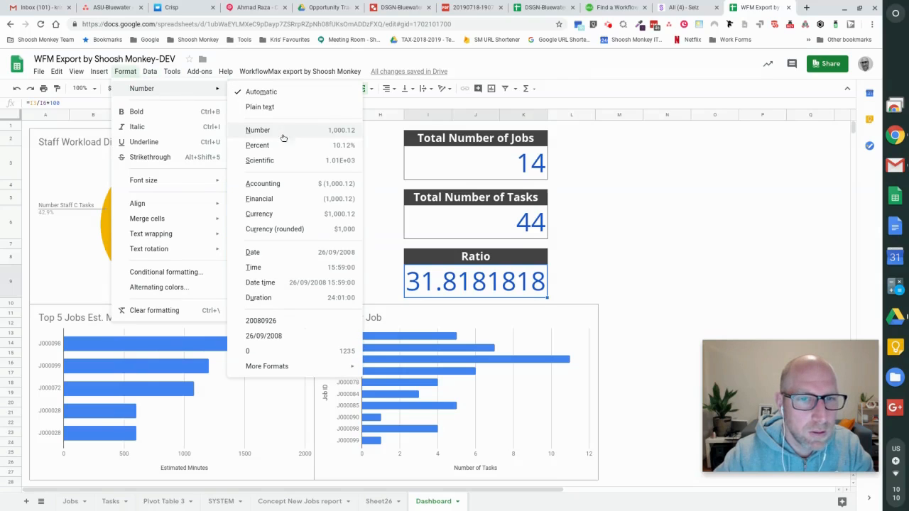
pyautogui.click(258, 145)
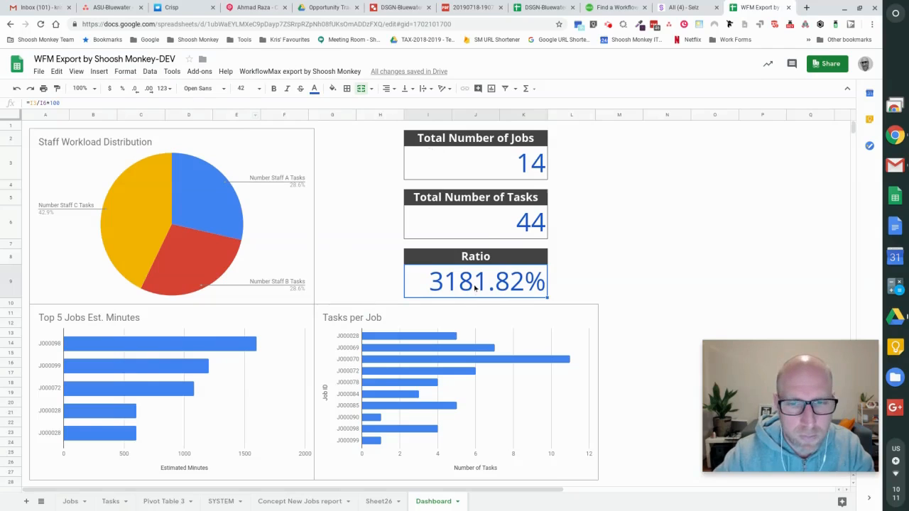
# Remove the multiplication by 100 from the Ratio formula so it reads =I3/I6
pyautogui.click(106, 103)
pyautogui.press('BackSpace')
pyautogui.press('BackSpace')
pyautogui.press('BackSpace')
pyautogui.press('BackSpace')
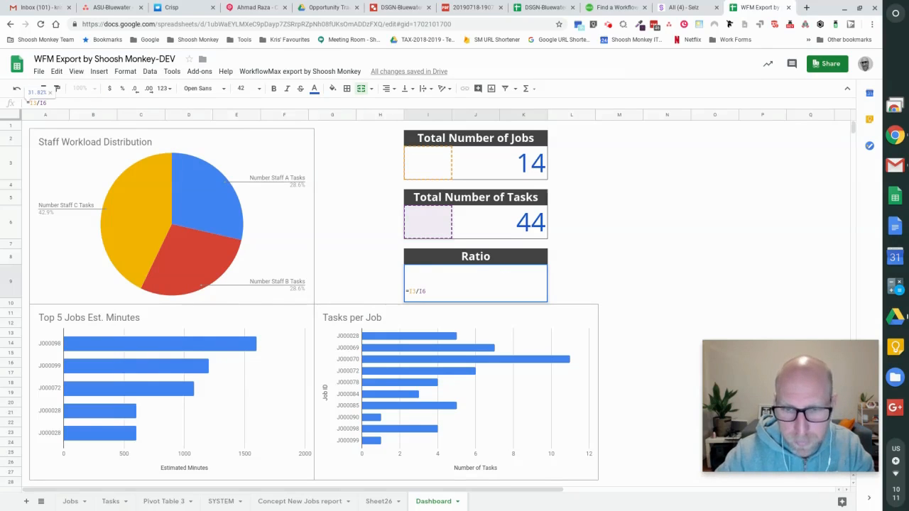
pyautogui.press('Return')
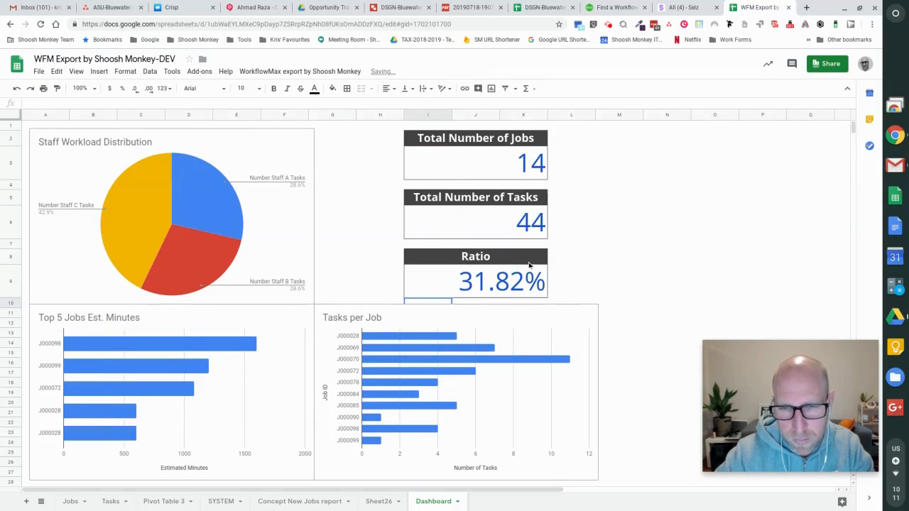
pyautogui.click(522, 275)
pyautogui.click(614, 263)
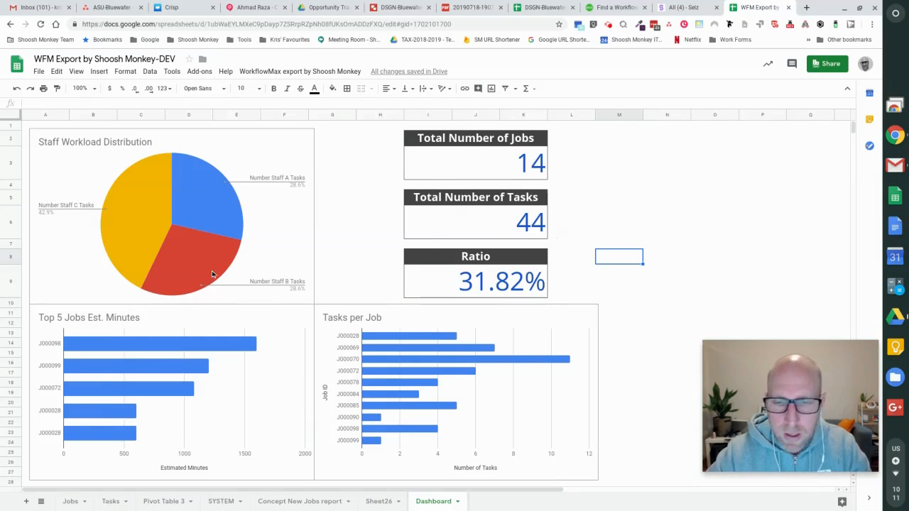
pyautogui.click(579, 222)
pyautogui.click(576, 197)
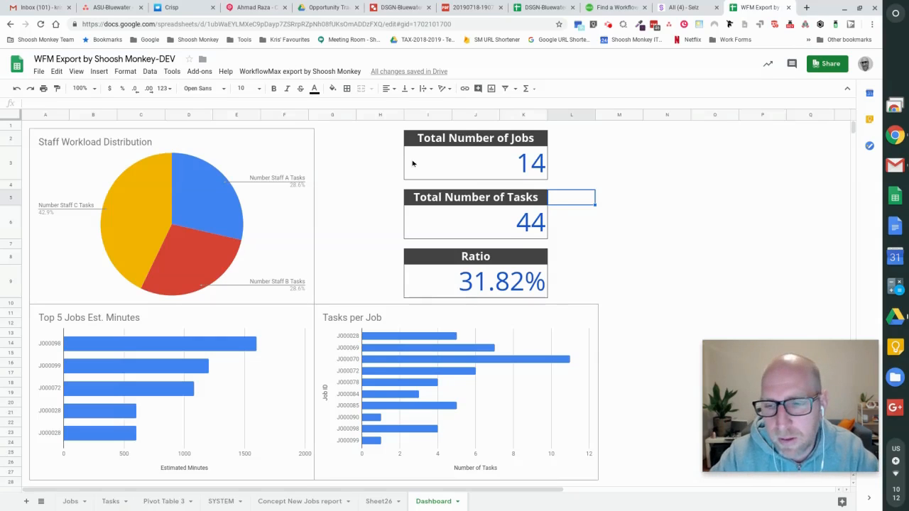
pyautogui.click(374, 146)
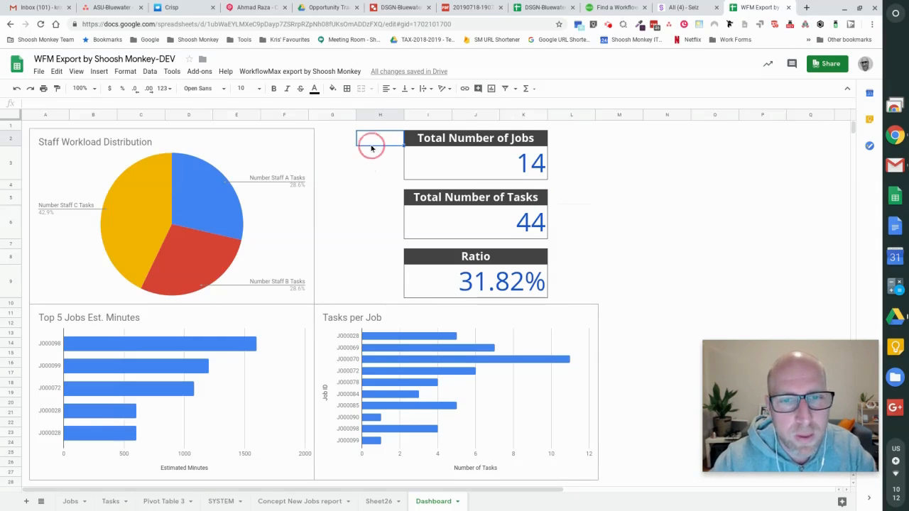